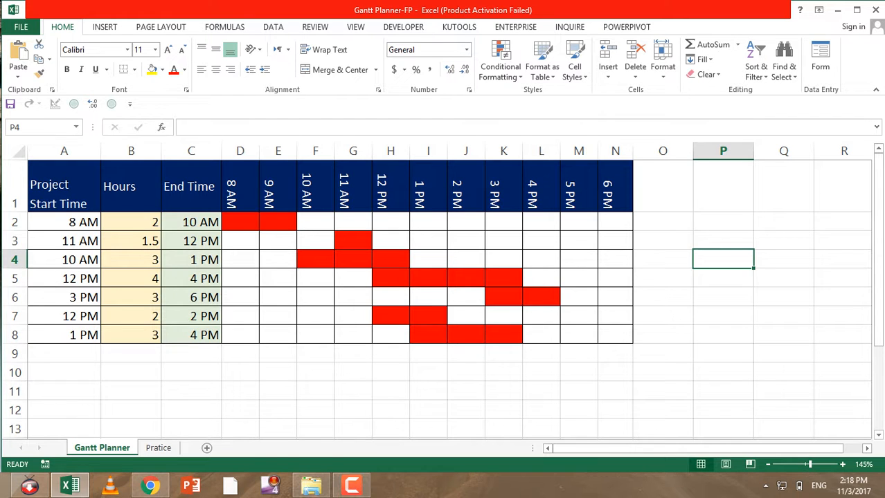
Set the Hours of the first project row in B2 to 3.
{"action": "left_click", "coordinate": [240, 221]}
{"action": "key", "text": "Up"}
{"action": "key", "text": "Down"}
{"action": "key", "text": "Down"}
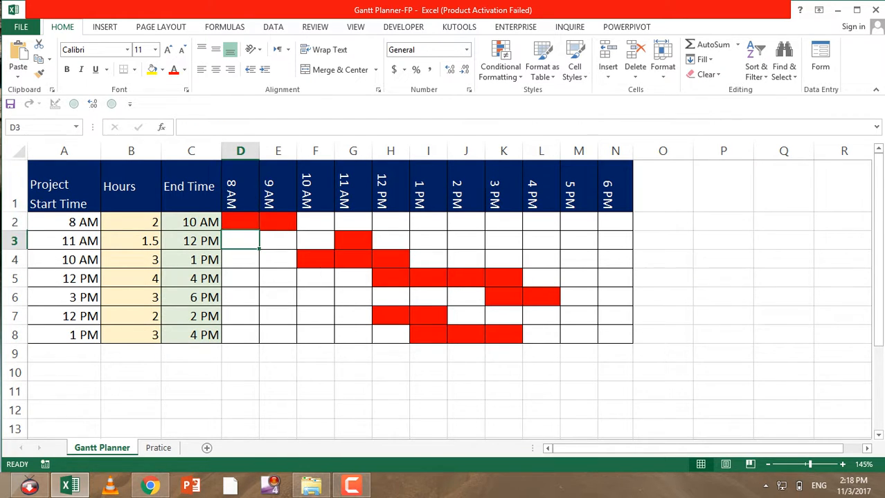
{"action": "left_click", "coordinate": [131, 222]}
{"action": "type", "text": "3"}
{"action": "key", "text": "Return"}
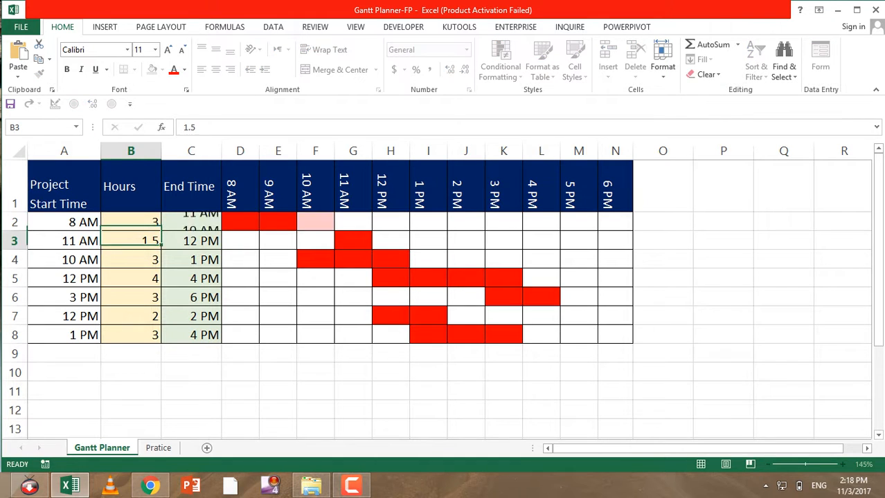
Set the Hours of the first project row in B2 to 5 and check its bar in the planner.
{"action": "key", "text": "Up"}
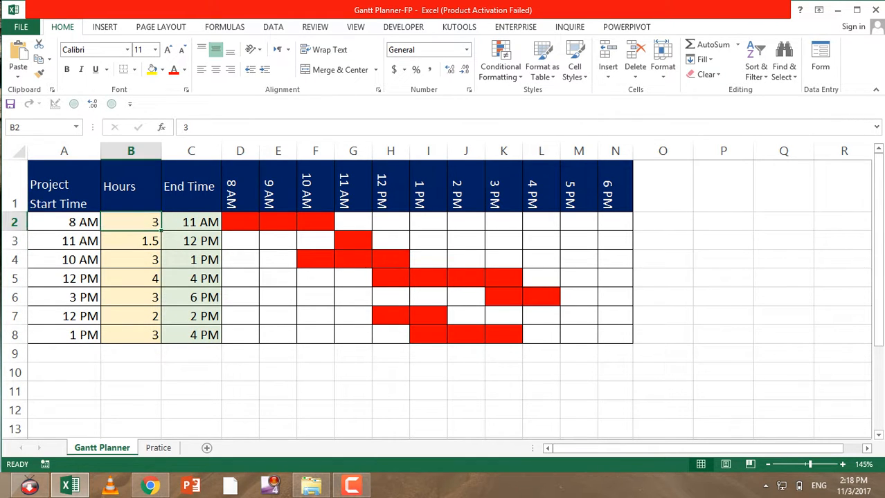
{"action": "type", "text": "5"}
{"action": "key", "text": "Return"}
{"action": "left_click_drag", "start_coordinate": [240, 222], "coordinate": [390, 222]}
{"action": "left_click", "coordinate": [278, 259]}
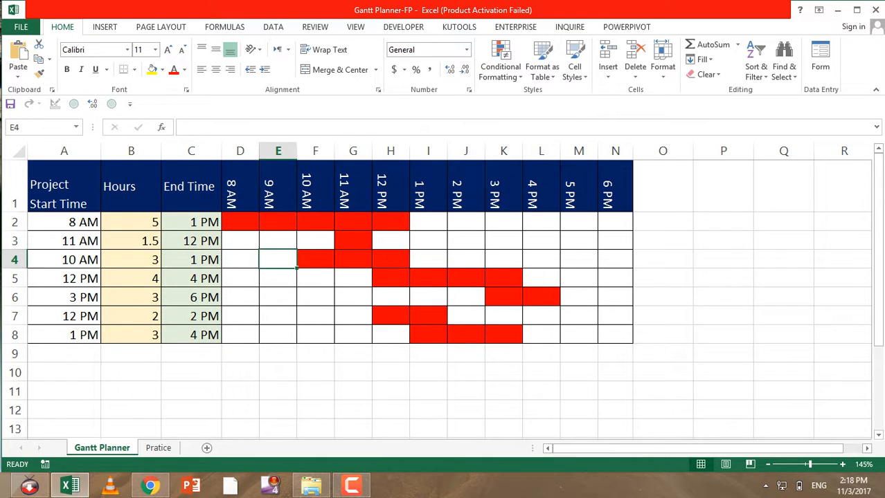
{"action": "left_click", "coordinate": [131, 187]}
{"action": "left_click", "coordinate": [131, 223]}
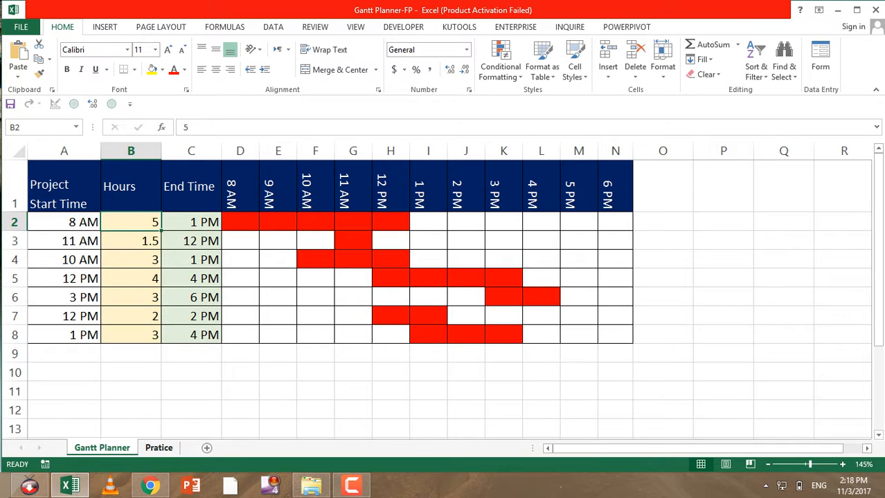
On the Pratice sheet, enter 08:00 AM in D1 and fill the hourly times across the header through N1.
{"action": "left_click", "coordinate": [158, 448]}
{"action": "left_click", "coordinate": [240, 187]}
{"action": "left_click", "coordinate": [131, 241]}
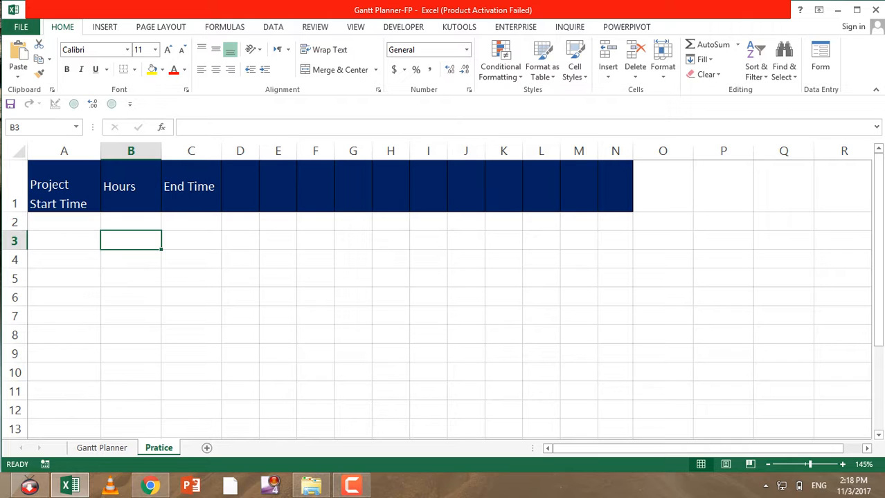
{"action": "key", "text": "Up"}
{"action": "key", "text": "Right"}
{"action": "key", "text": "Right"}
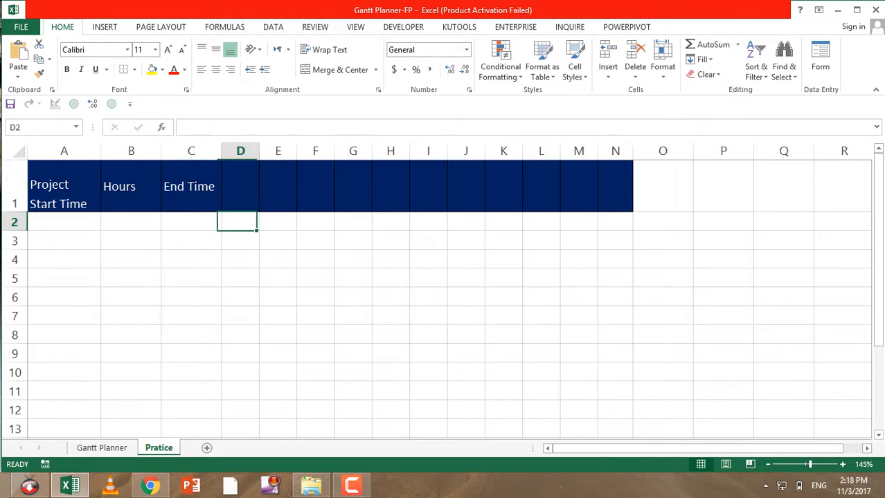
{"action": "key", "text": "Up"}
{"action": "type", "text": "08"}
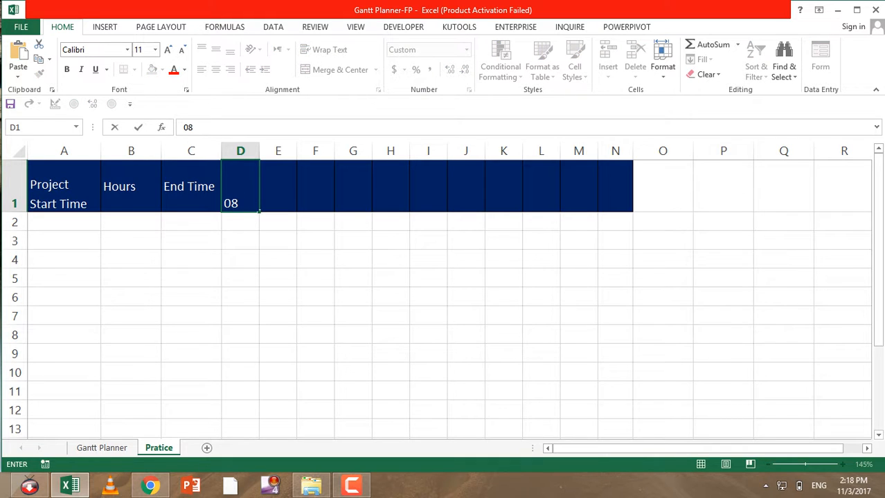
{"action": "type", "text": ":00 AM"}
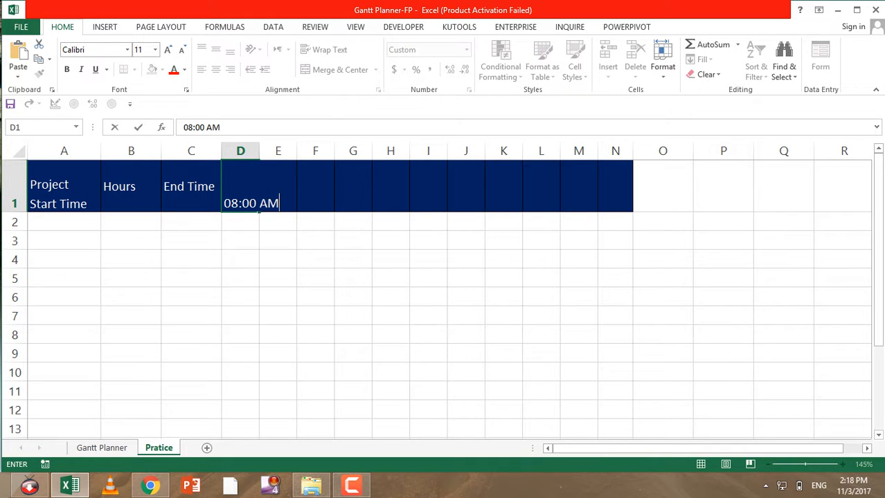
{"action": "key", "text": "Return"}
{"action": "key", "text": "Up"}
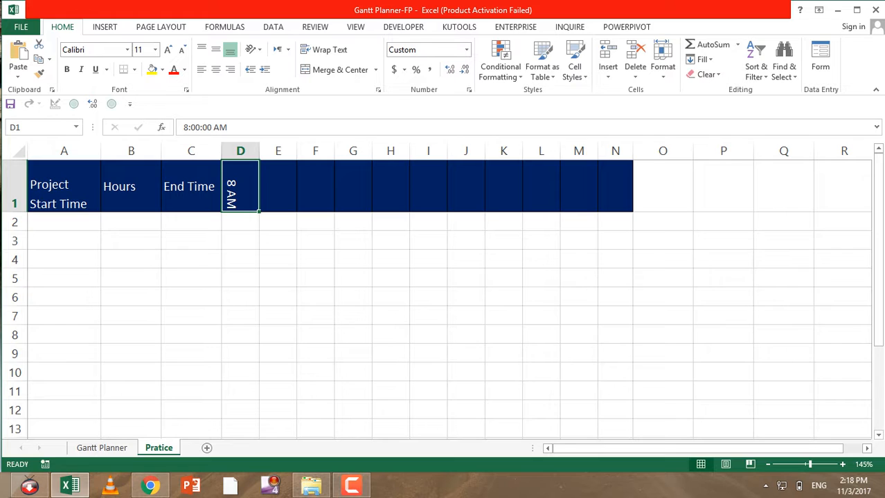
{"action": "left_click_drag", "start_coordinate": [258, 211], "coordinate": [615, 209]}
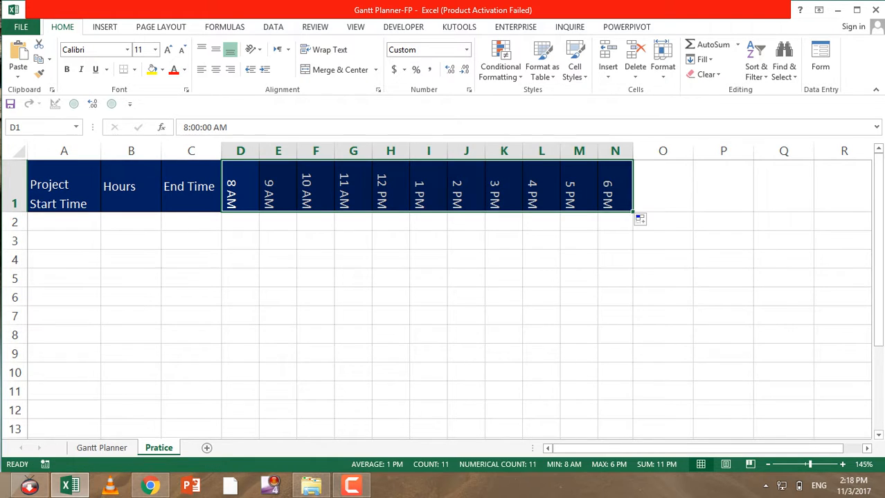
Look over the Project Start Time, Hours and End Time columns and the hourly grid D2:N8.
{"action": "left_click", "coordinate": [541, 187]}
{"action": "left_click", "coordinate": [131, 259]}
{"action": "left_click", "coordinate": [64, 222]}
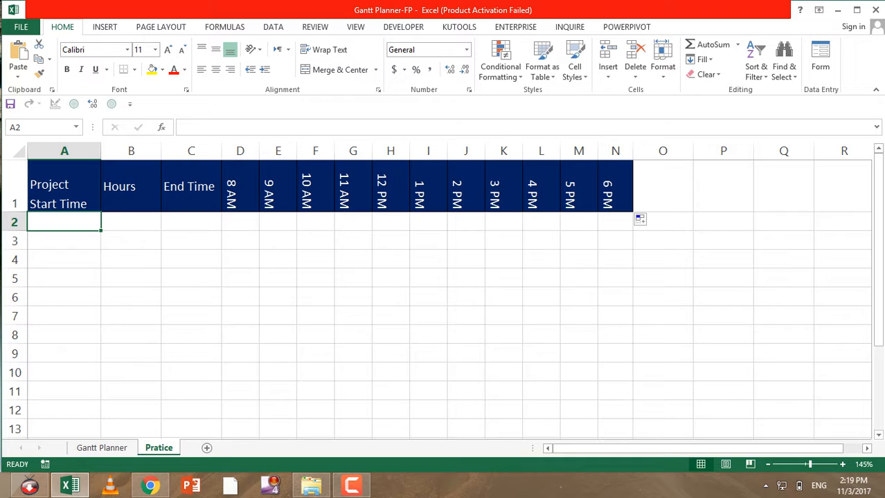
{"action": "key", "text": "Up"}
{"action": "key", "text": "Right"}
{"action": "key", "text": "Down"}
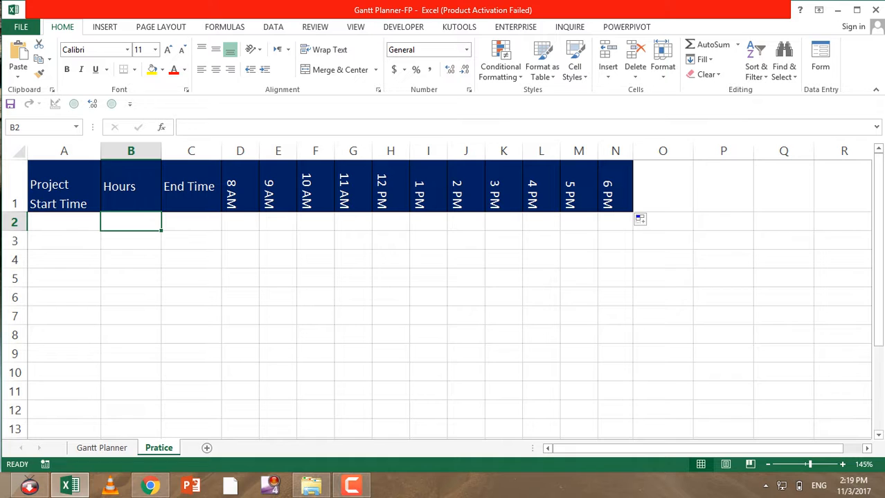
{"action": "key", "text": "Right"}
{"action": "key", "text": "Left"}
{"action": "key", "text": "Left"}
{"action": "key", "text": "Right"}
{"action": "key", "text": "Right"}
{"action": "key", "text": "Left"}
{"action": "key", "text": "Right"}
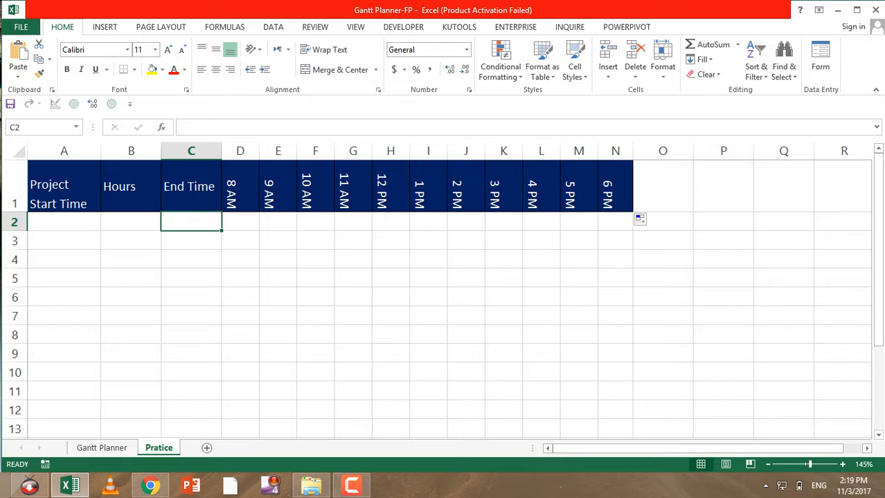
{"action": "key", "text": "Right"}
{"action": "left_click_drag", "start_coordinate": [241, 221], "coordinate": [615, 335]}
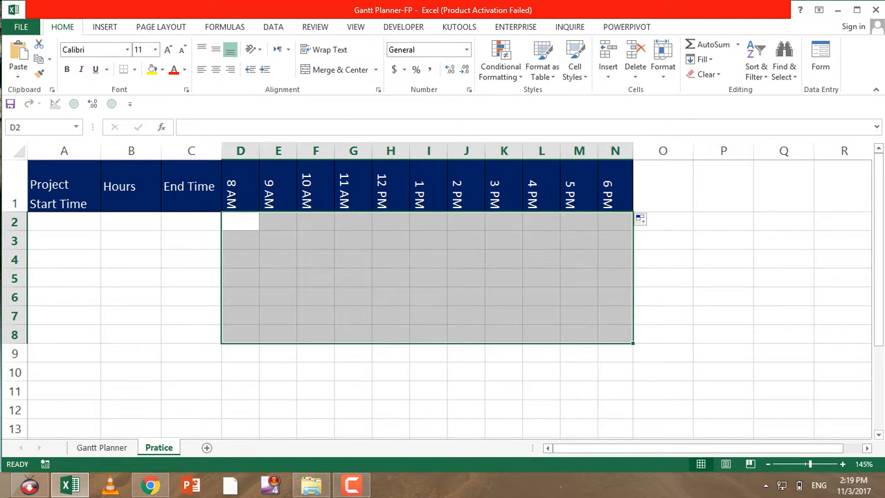
{"action": "left_click", "coordinate": [428, 260]}
Enter a project start time of 08:00 AM in A2 and 2 hours in B2.
{"action": "left_click", "coordinate": [64, 222]}
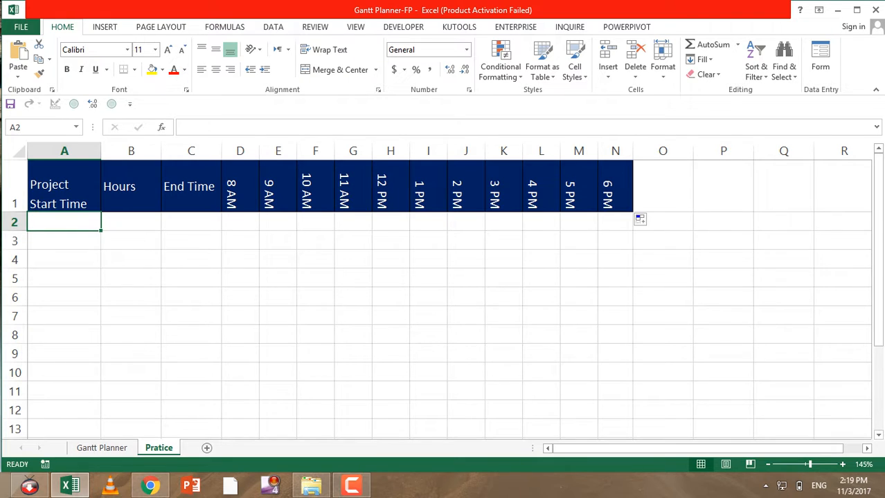
{"action": "type", "text": "08L"}
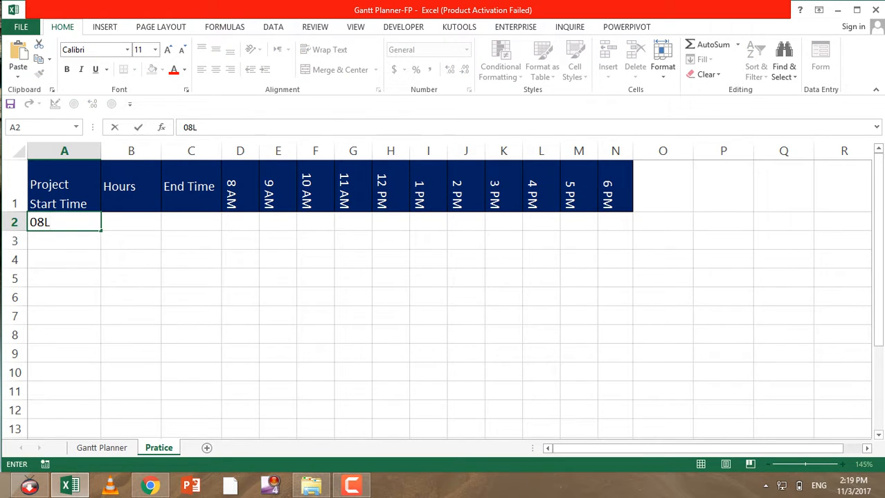
{"action": "key", "text": "BackSpace"}
{"action": "type", "text": ":00 AM"}
{"action": "key", "text": "Return"}
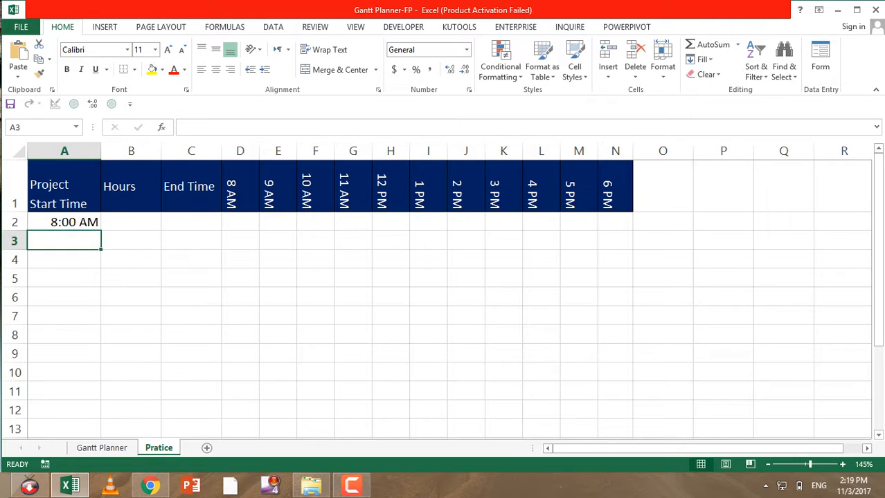
{"action": "key", "text": "Up"}
{"action": "key", "text": "Right"}
{"action": "type", "text": "02"}
{"action": "key", "text": "Return"}
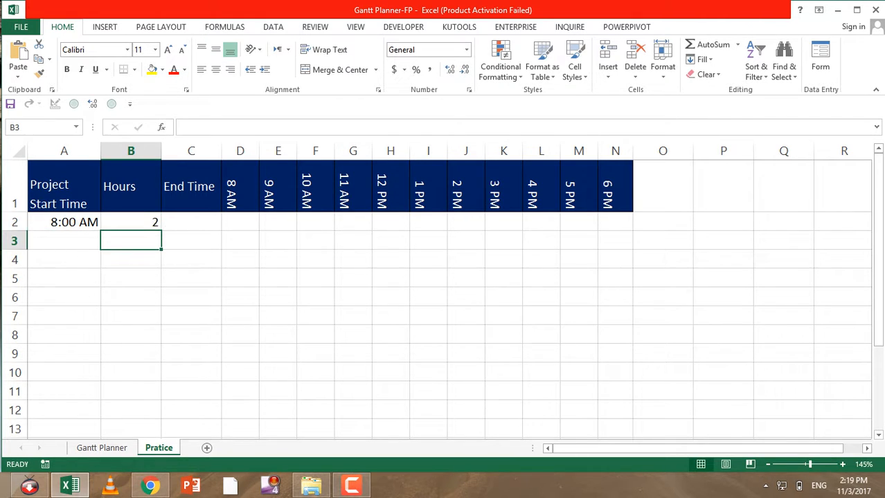
Calculate the End Time in C2 with the formula =A2+B2/24.
{"action": "key", "text": "Up"}
{"action": "key", "text": "Right"}
{"action": "key", "text": "Right"}
{"action": "key", "text": "Left"}
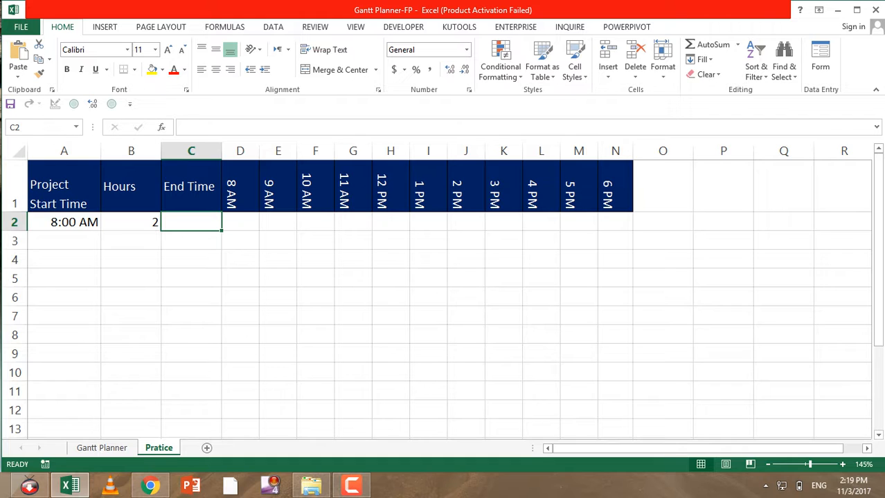
{"action": "key", "text": "Up"}
{"action": "key", "text": "Down"}
{"action": "key", "text": "Left"}
{"action": "key", "text": "Right"}
{"action": "type", "text": "="}
{"action": "key", "text": "Left"}
{"action": "key", "text": "Left"}
{"action": "type", "text": "+"}
{"action": "key", "text": "Left"}
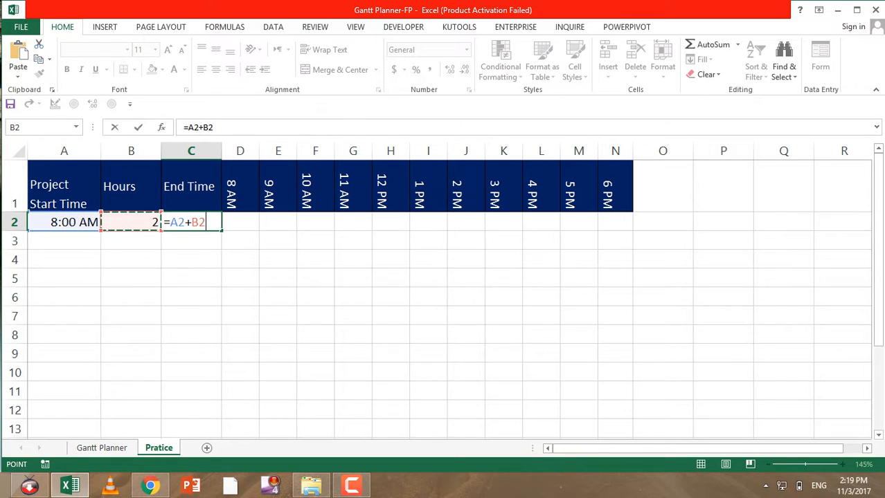
{"action": "type", "text": "/24"}
{"action": "key", "text": "Return"}
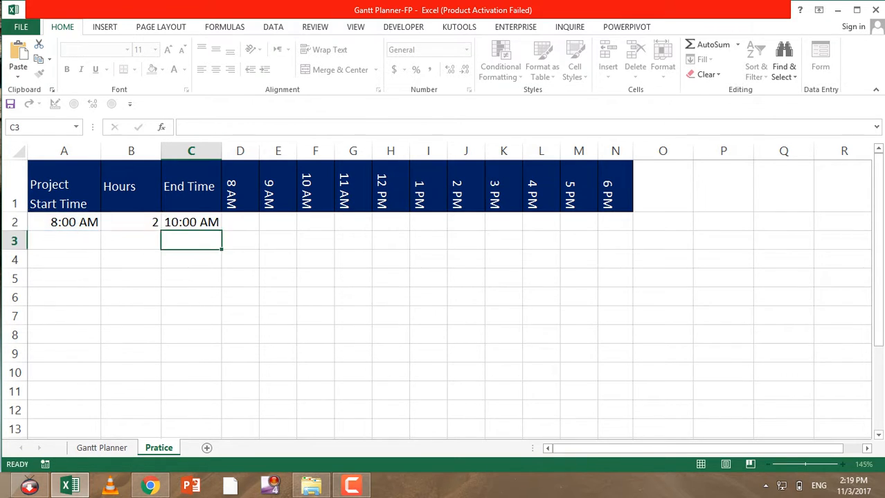
{"action": "key", "text": "Up"}
{"action": "key", "text": "Down"}
{"action": "key", "text": "Up"}
{"action": "key", "text": "Down"}
{"action": "key", "text": "Up"}
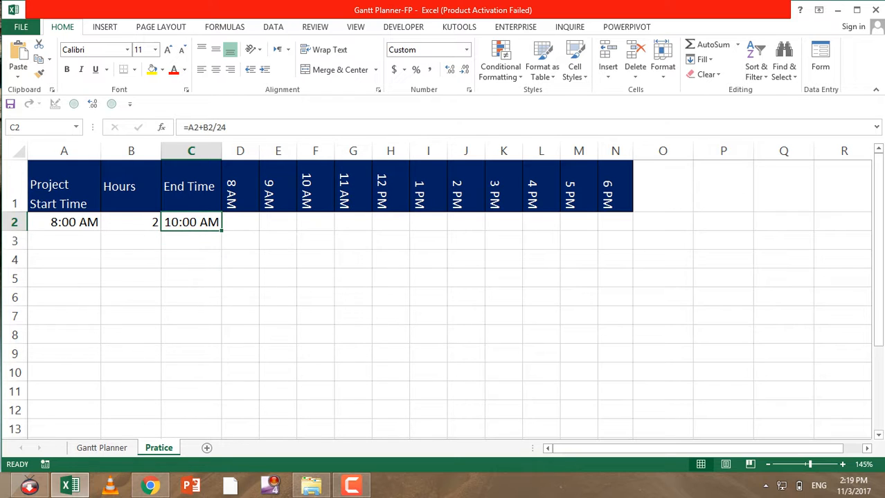
Enter a second project with start time 11:00 AM in A3 and 3 hours in B3.
{"action": "key", "text": "Left"}
{"action": "key", "text": "Left"}
{"action": "key", "text": "Down"}
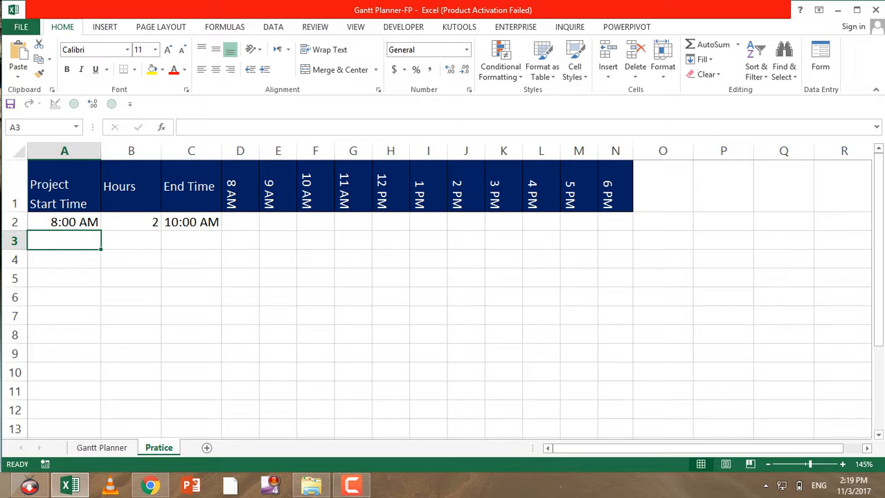
{"action": "type", "text": "11:"}
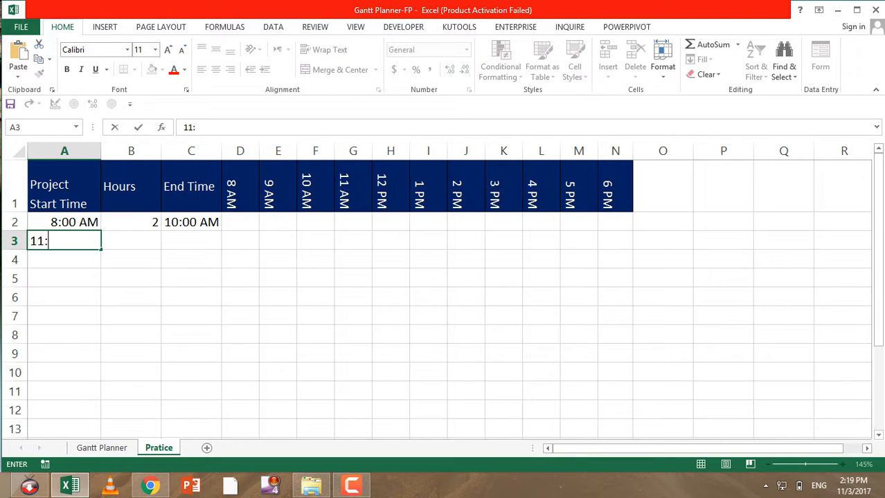
{"action": "type", "text": "00 AM"}
{"action": "key", "text": "Tab"}
{"action": "type", "text": "3"}
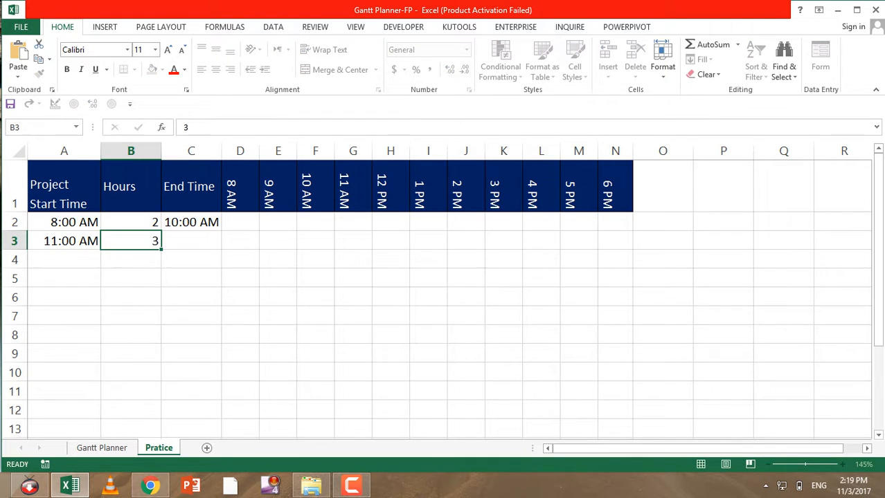
{"action": "key", "text": "Return"}
Fill the End Time formula from C2 down into C3.
{"action": "key", "text": "Up"}
{"action": "key", "text": "Right"}
{"action": "key", "text": "Right"}
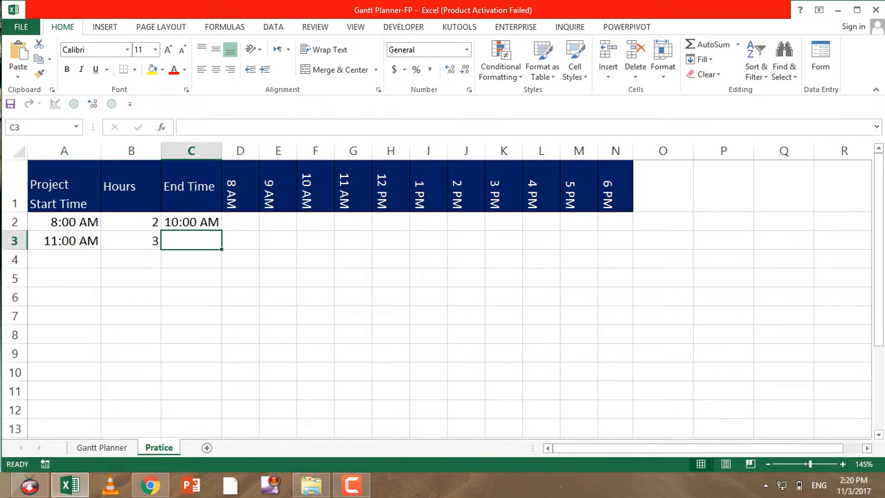
{"action": "key", "text": "ctrl+d"}
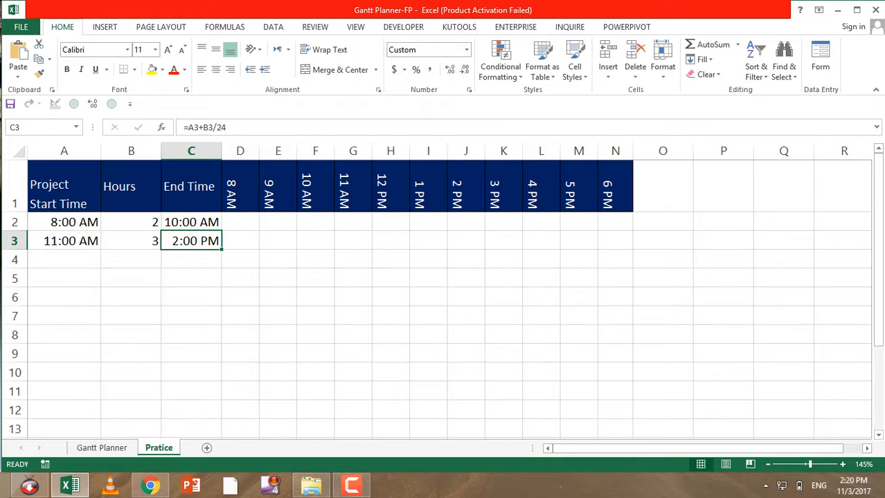
{"action": "left_click", "coordinate": [131, 279]}
{"action": "left_click", "coordinate": [64, 222]}
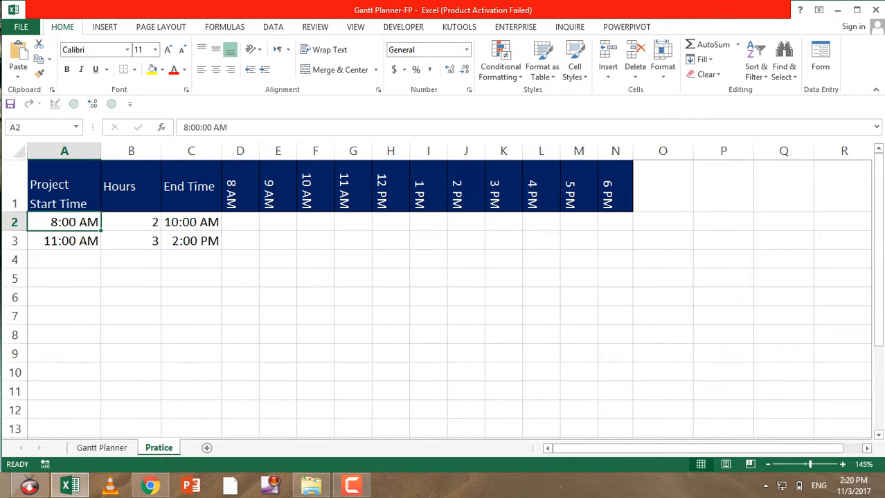
{"action": "left_click", "coordinate": [131, 259]}
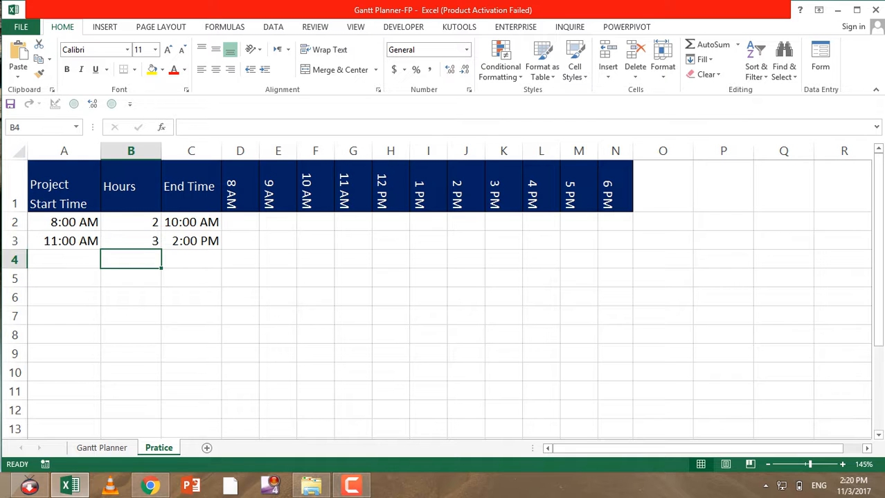
{"action": "key", "text": "Left"}
{"action": "key", "text": "Up"}
{"action": "key", "text": "Up"}
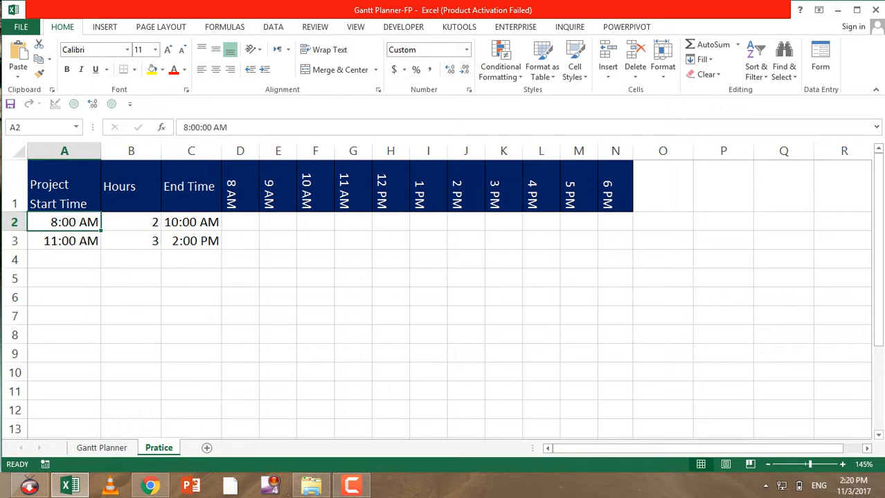
{"action": "key", "text": "Down"}
{"action": "key", "text": "Down"}
{"action": "key", "text": "Up"}
{"action": "key", "text": "Up"}
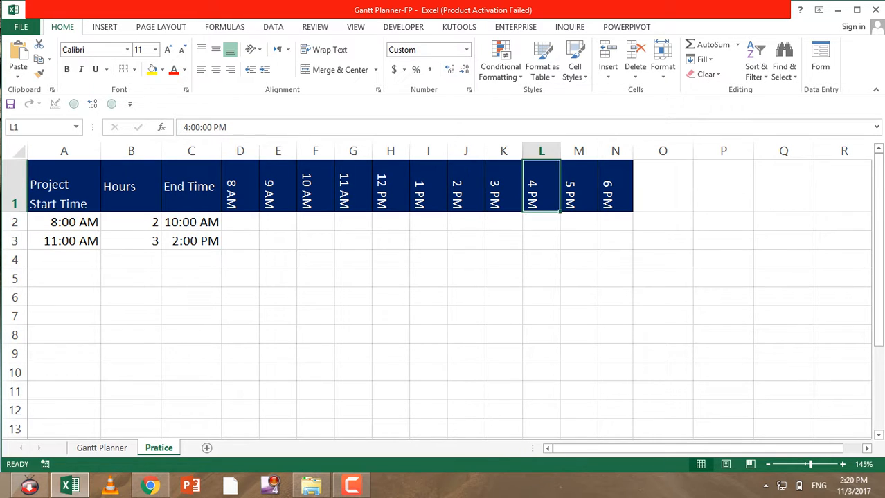
{"action": "key", "text": "Right"}
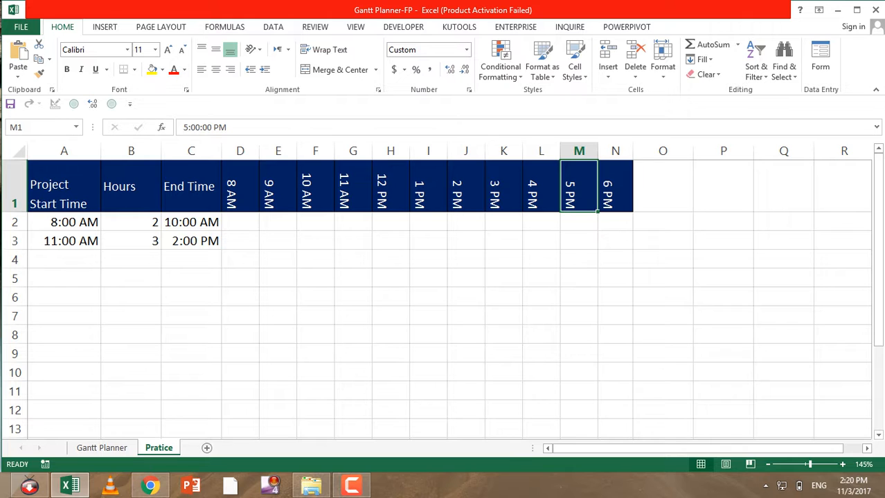
{"action": "key", "text": "Right"}
{"action": "key", "text": "Right"}
{"action": "key", "text": "Left"}
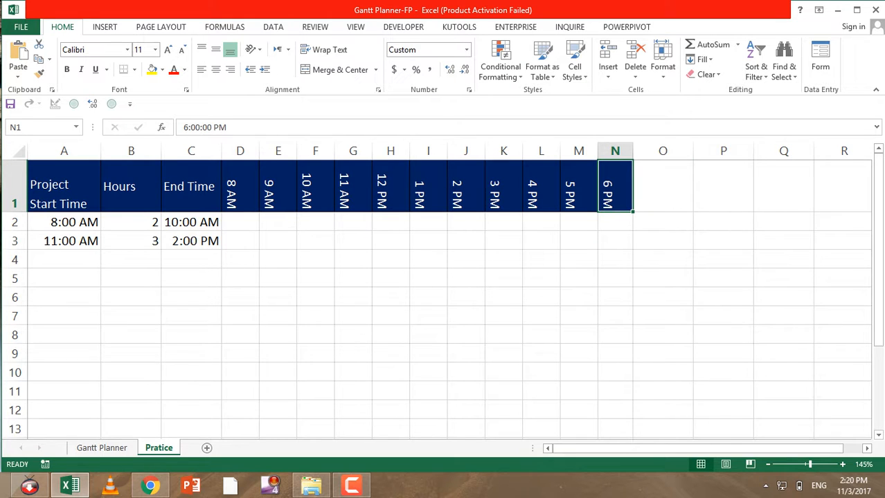
Apply all borders to the planner grid cells A2:N8.
{"action": "left_click_drag", "start_coordinate": [63, 222], "coordinate": [615, 335]}
{"action": "left_click", "coordinate": [132, 69]}
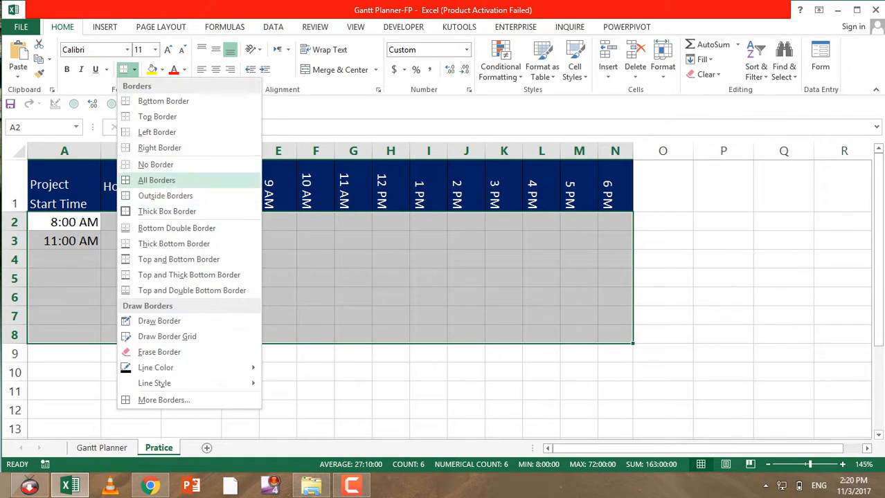
{"action": "left_click", "coordinate": [138, 178]}
{"action": "left_click", "coordinate": [63, 240]}
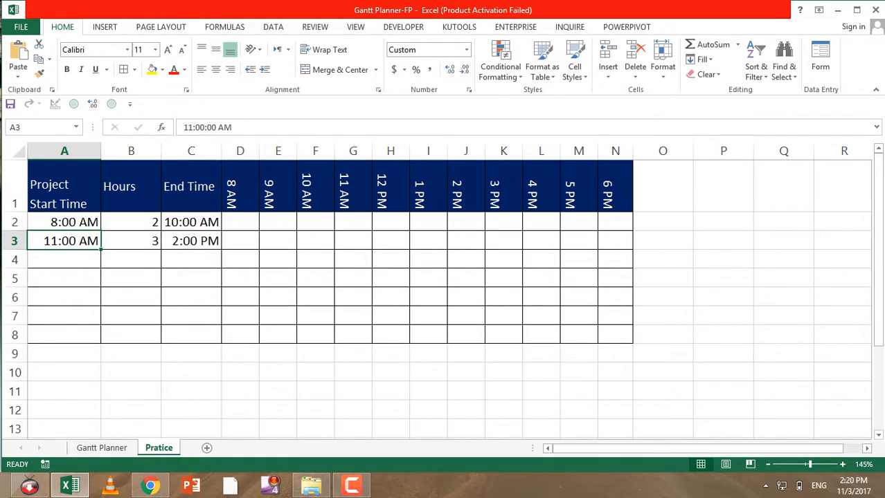
Set list data validation on A2:A8 with the header times =$D$1:$L$1 as the source.
{"action": "left_click_drag", "start_coordinate": [64, 223], "coordinate": [64, 335]}
{"action": "key", "text": "alt"}
{"action": "key", "text": "a"}
{"action": "key", "text": "v"}
{"action": "key", "text": "v"}
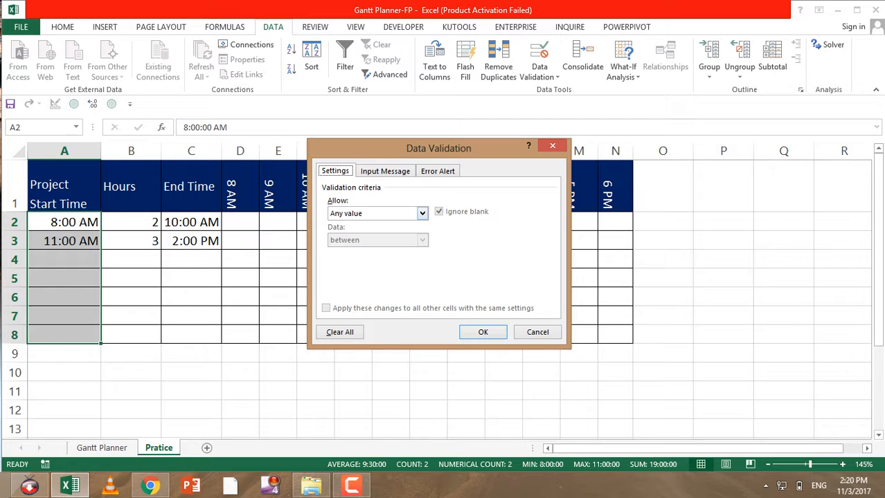
{"action": "left_click", "coordinate": [423, 213]}
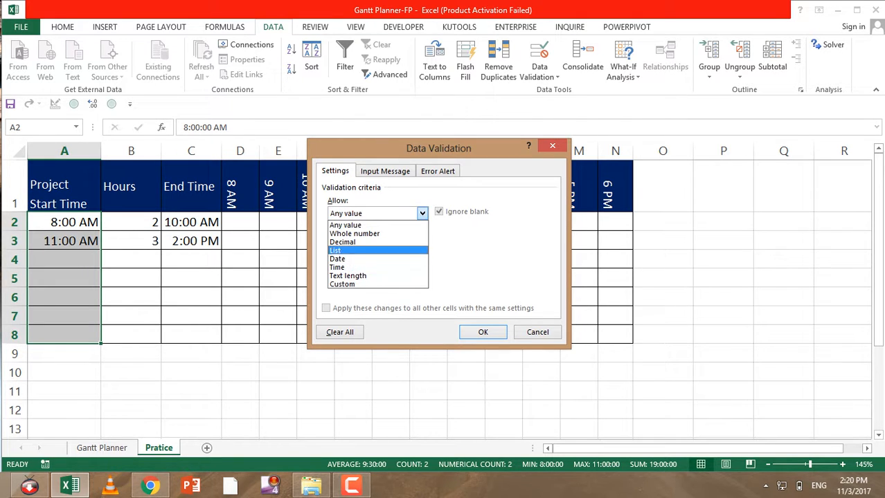
{"action": "left_click", "coordinate": [367, 251]}
{"action": "left_click", "coordinate": [498, 267]}
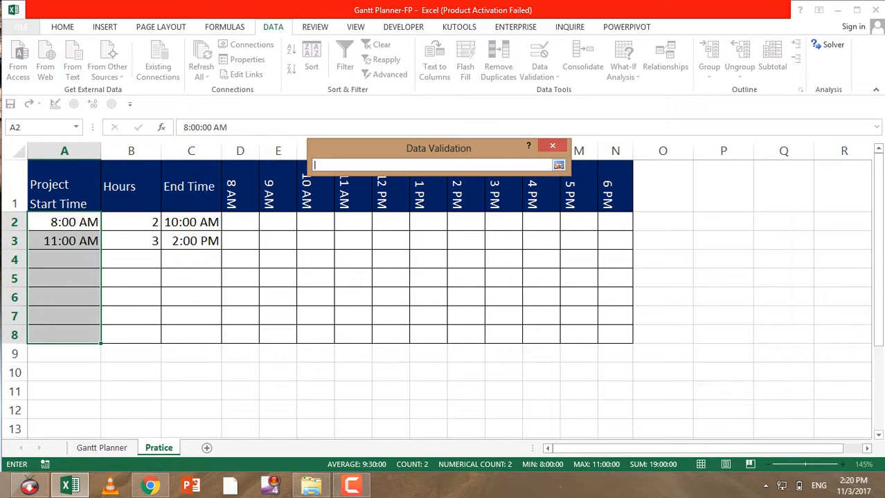
{"action": "left_click", "coordinate": [240, 187]}
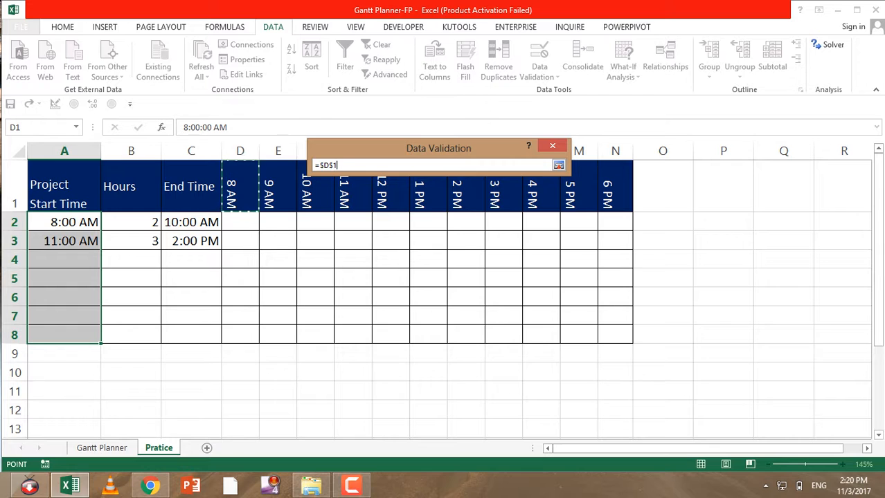
{"action": "left_click_drag", "start_coordinate": [240, 188], "coordinate": [541, 194]}
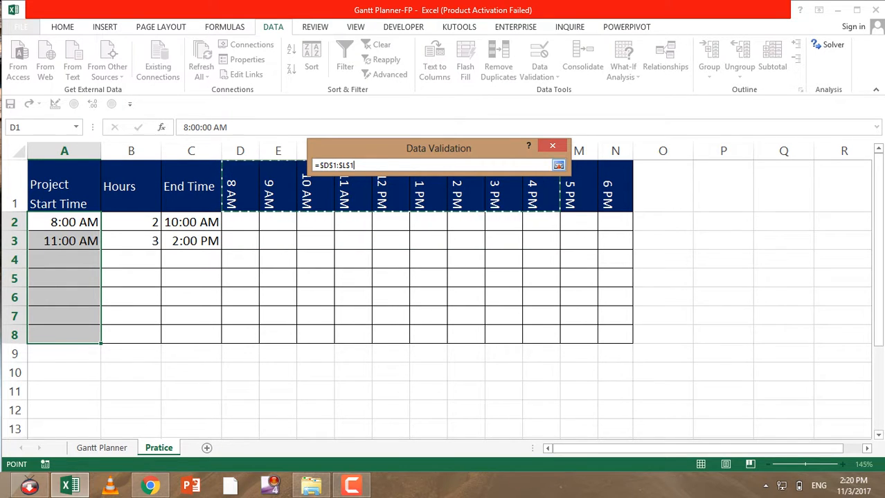
{"action": "key", "text": "Return"}
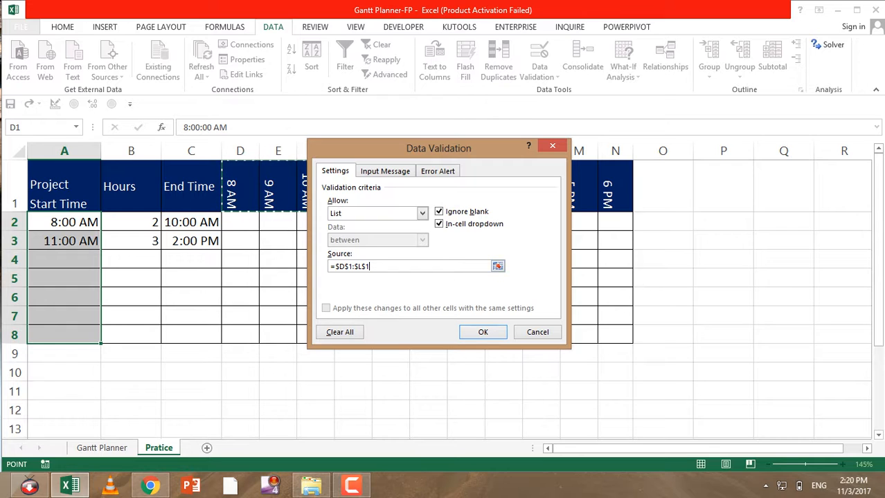
Give the validation a Stop error alert with "Time less Than 4 PM" as both title and message, and apply the validation.
{"action": "left_click", "coordinate": [438, 171]}
{"action": "left_click", "coordinate": [457, 231]}
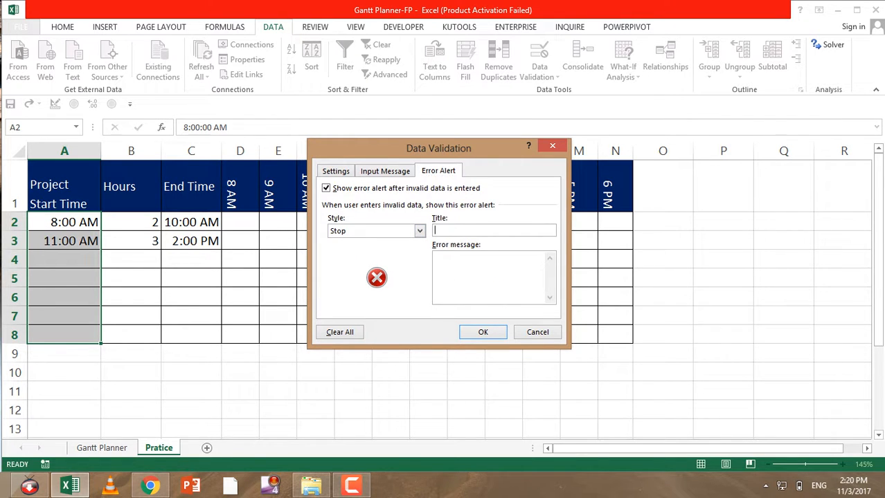
{"action": "type", "text": "Time  less Than 4 PM"}
{"action": "key", "text": "ctrl+shift+Left"}
{"action": "key", "text": "ctrl+shift+Left"}
{"action": "key", "text": "ctrl+shift+Left"}
{"action": "key", "text": "ctrl+shift+Left"}
{"action": "key", "text": "ctrl+shift+Left"}
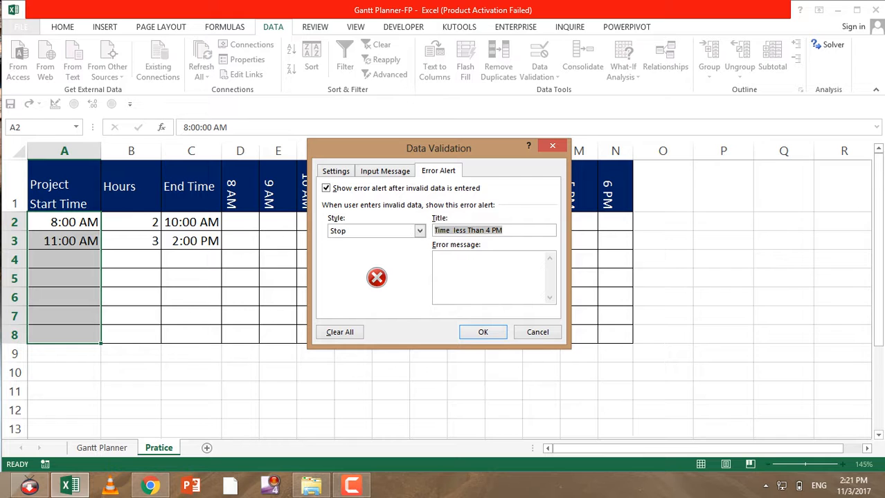
{"action": "key", "text": "Tab"}
{"action": "key", "text": "ctrl+v"}
{"action": "left_click", "coordinate": [483, 332]}
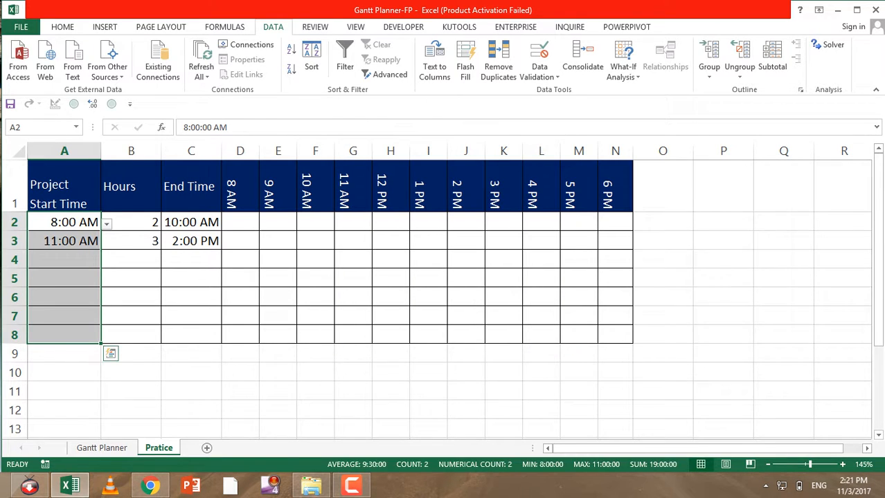
Test the validation by trying to enter 05:00 PM in A4, and cancel the entry.
{"action": "left_click", "coordinate": [64, 260]}
{"action": "type", "text": "05"}
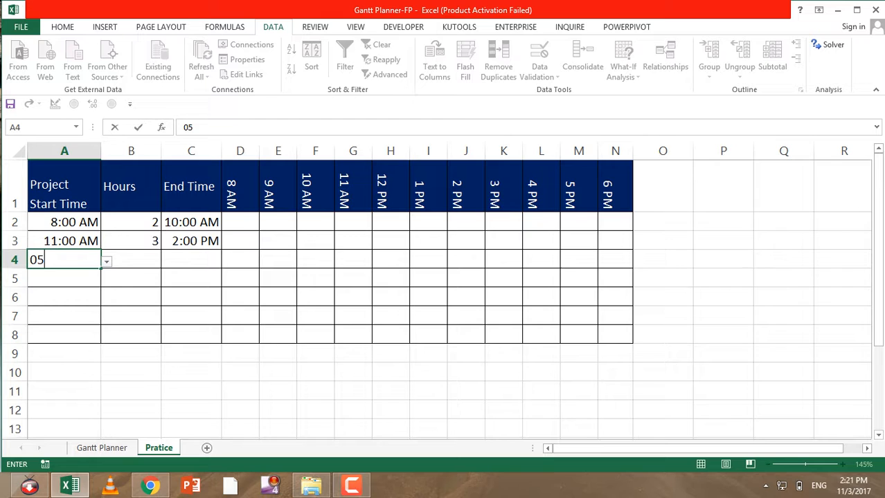
{"action": "type", "text": ":00 PM"}
{"action": "key", "text": "Return"}
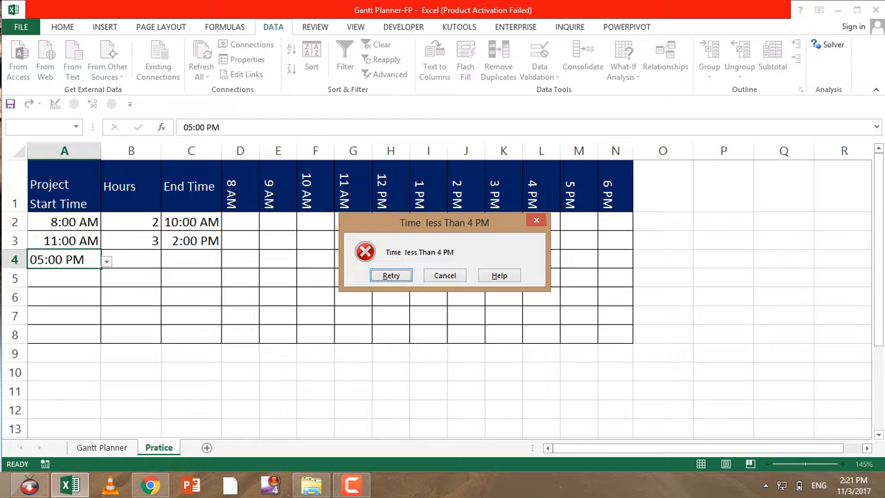
{"action": "key", "text": "Escape"}
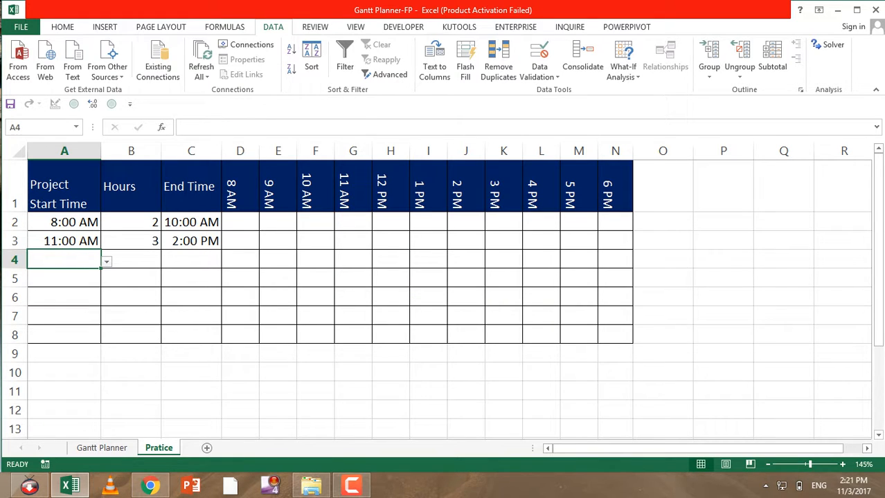
Choose 12 PM as the start time in A4 from its validation list.
{"action": "left_click", "coordinate": [106, 262]}
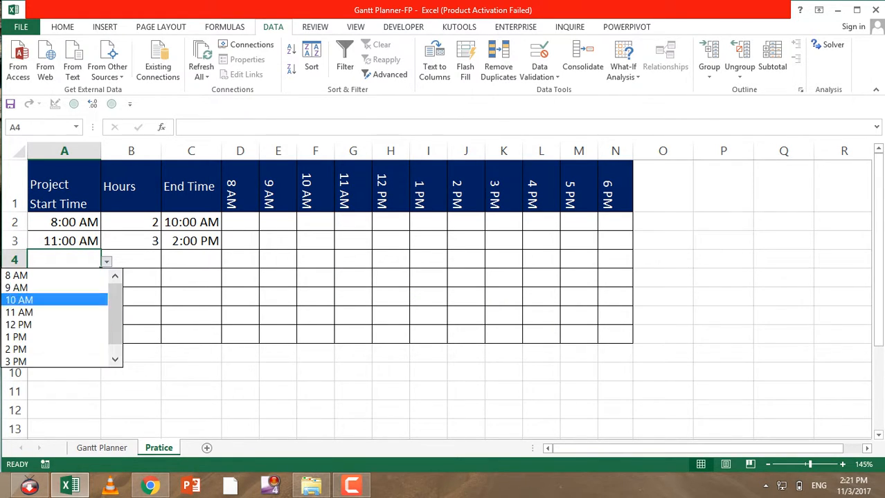
{"action": "left_click_drag", "start_coordinate": [115, 316], "coordinate": [115, 334]}
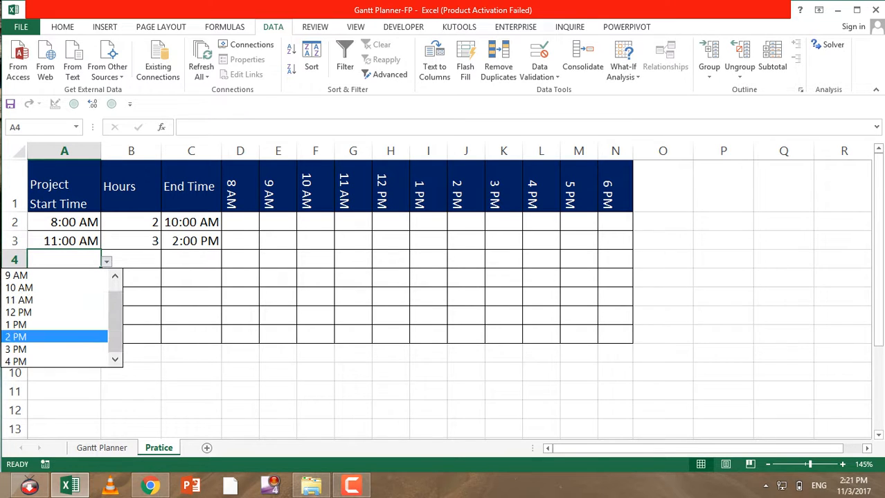
{"action": "left_click", "coordinate": [21, 312]}
{"action": "key", "text": "Return"}
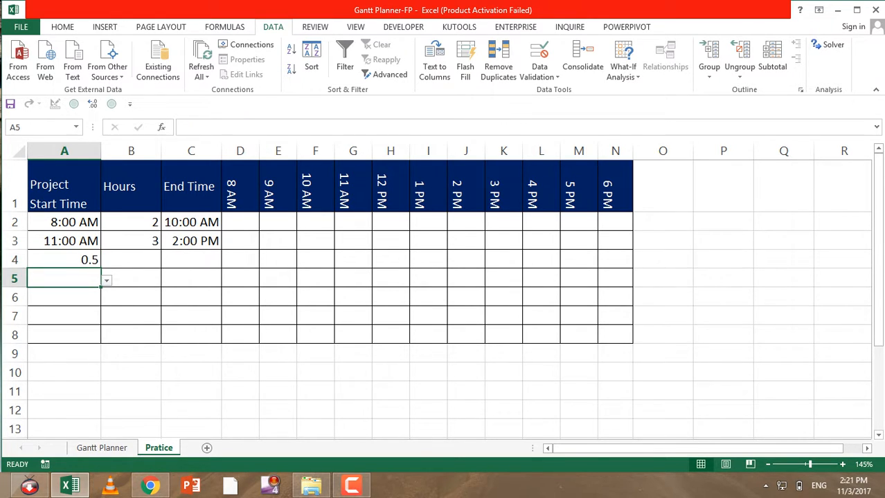
Calculate the day fraction for 11 hours in B10 with the formula =11/24.
{"action": "left_click", "coordinate": [64, 261]}
{"action": "left_click", "coordinate": [131, 372]}
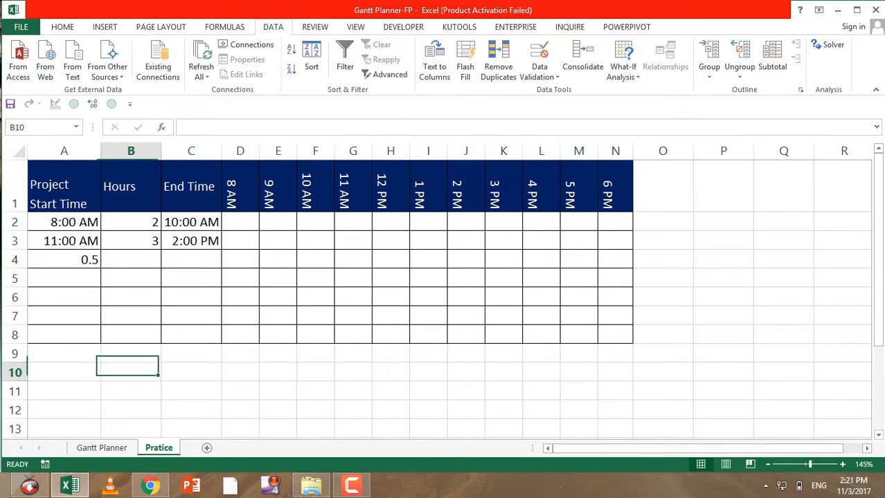
{"action": "type", "text": "="}
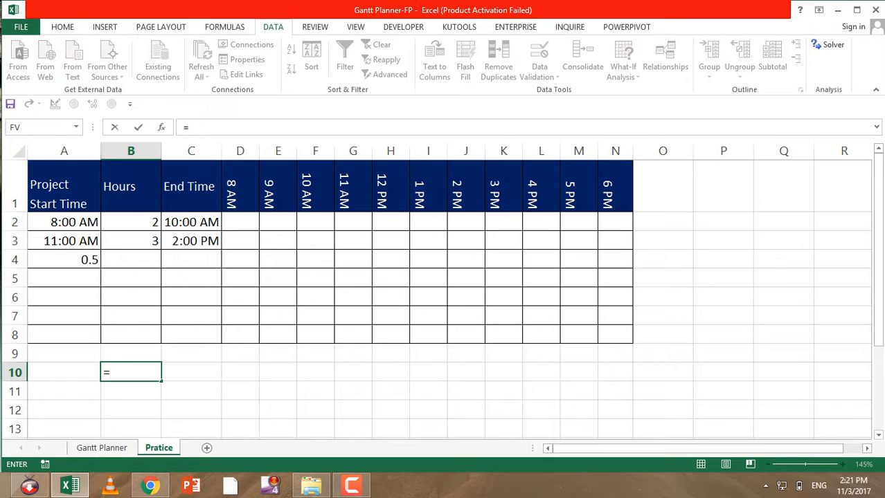
{"action": "type", "text": "11/24"}
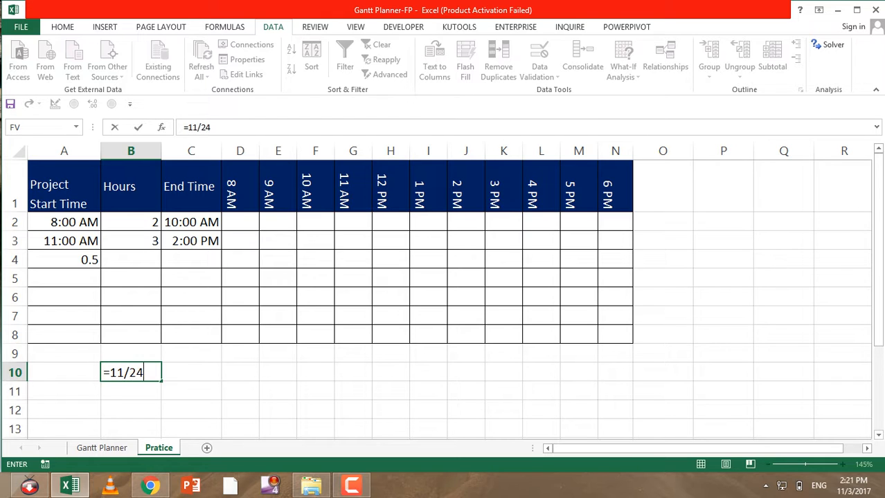
{"action": "key", "text": "Return"}
{"action": "key", "text": "Up"}
Format the start time cells A4:A8 with the custom number format h AM/PM.
{"action": "left_click", "coordinate": [64, 260]}
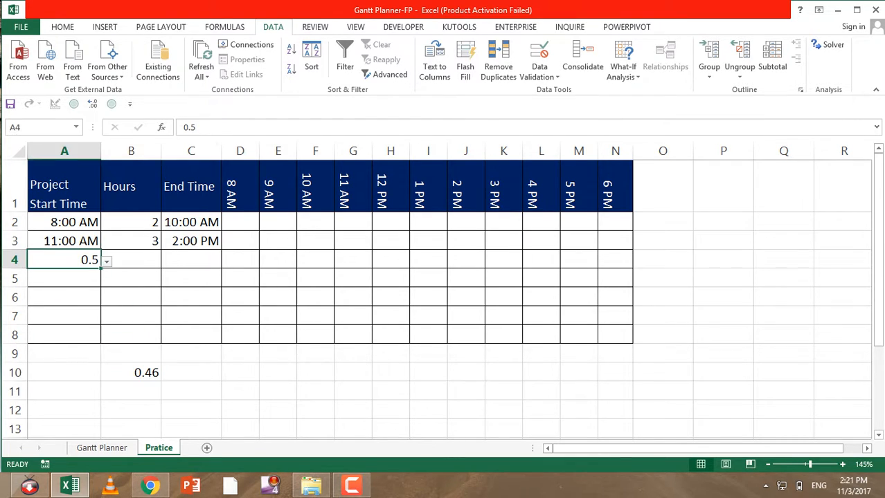
{"action": "left_click", "coordinate": [64, 317]}
{"action": "left_click", "coordinate": [63, 240]}
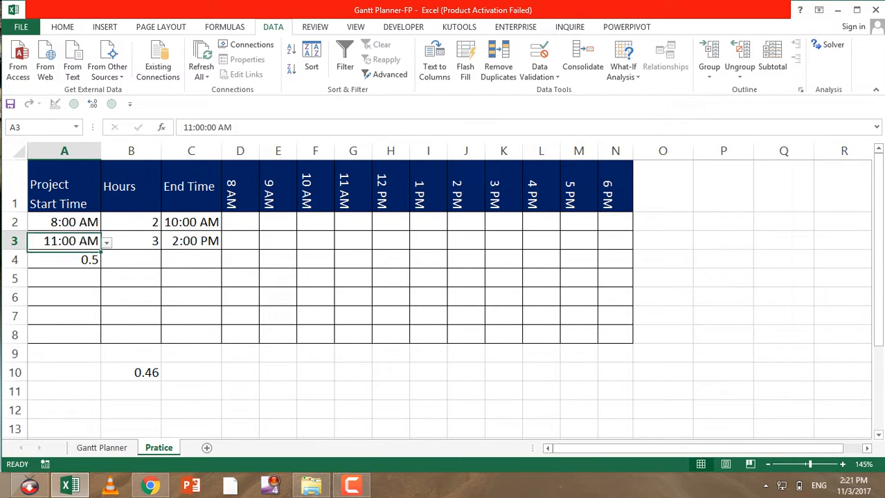
{"action": "left_click_drag", "start_coordinate": [64, 260], "coordinate": [65, 335]}
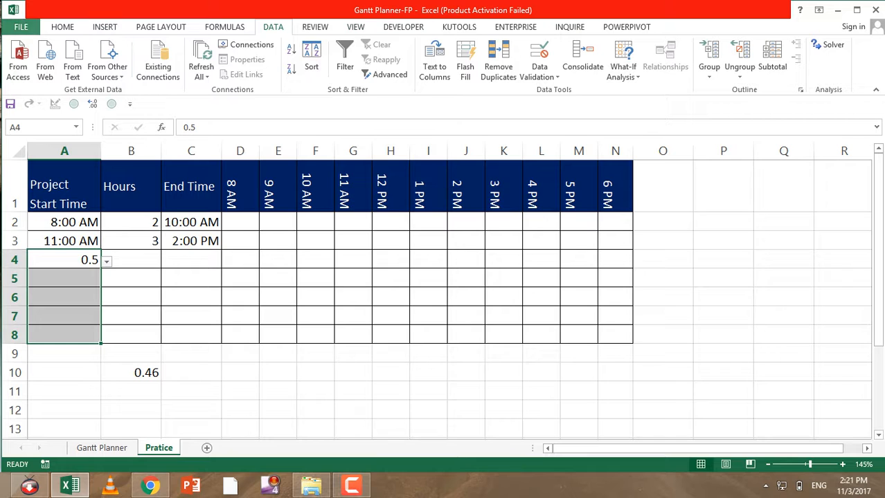
{"action": "left_click", "coordinate": [62, 26]}
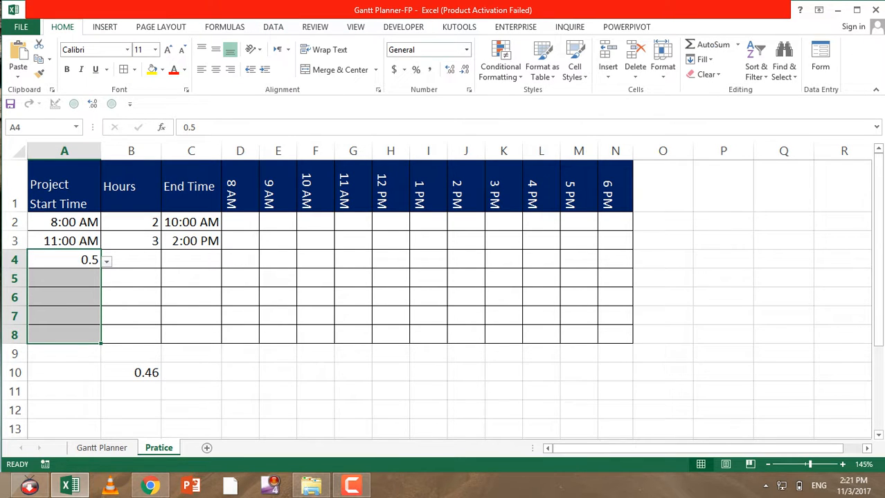
{"action": "left_click", "coordinate": [465, 49]}
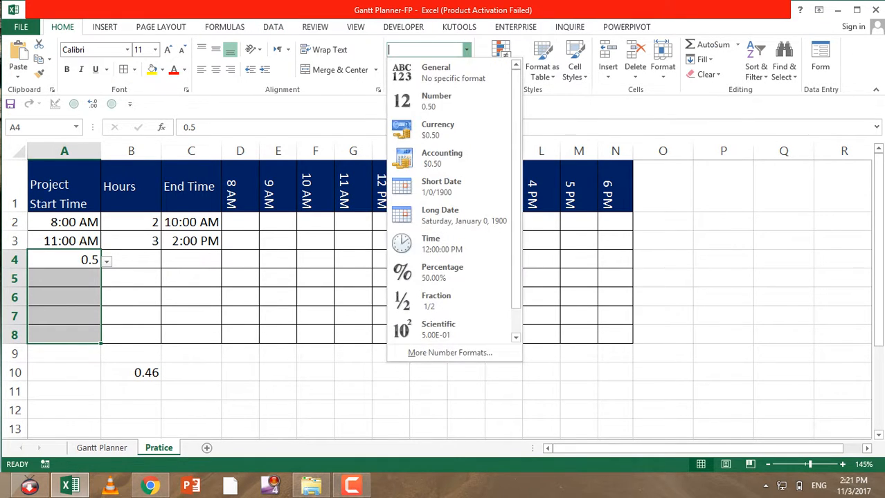
{"action": "left_click", "coordinate": [450, 353]}
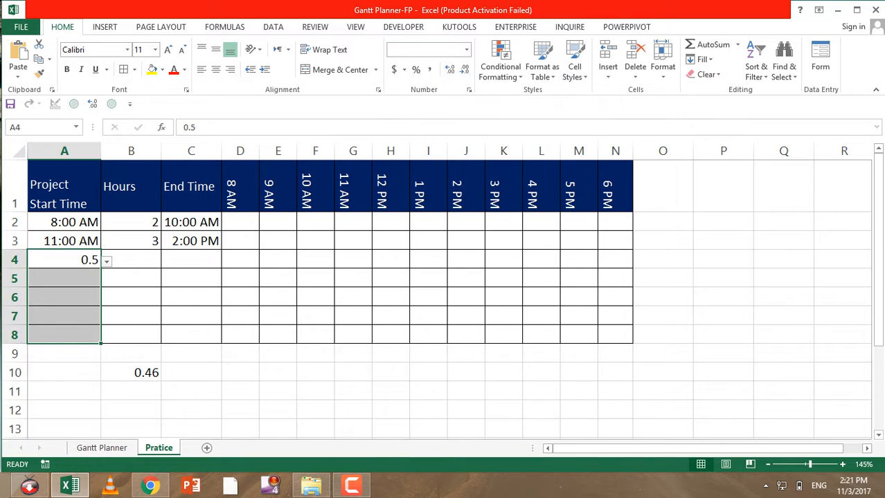
{"action": "left_click", "coordinate": [295, 245]}
{"action": "double_click", "coordinate": [380, 190]}
{"action": "type", "text": "h"}
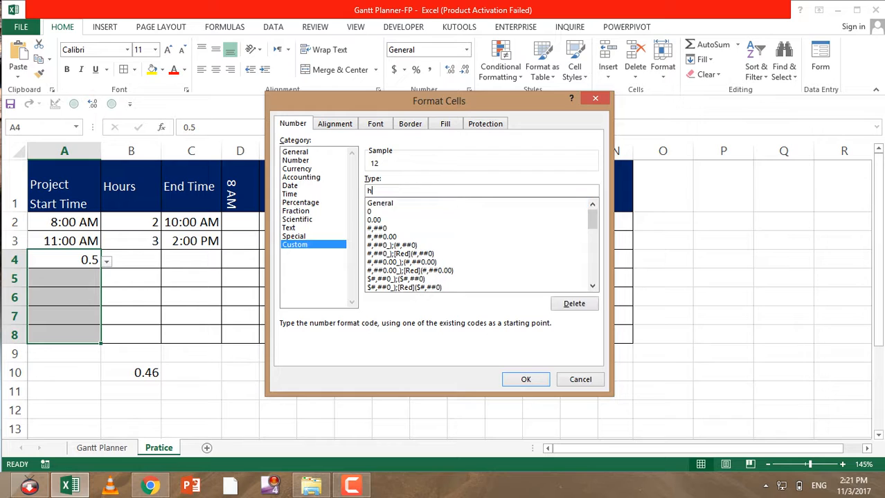
{"action": "type", "text": " AM/PM"}
{"action": "left_click", "coordinate": [525, 379]}
Copy the format of A4 onto the start times in A2:A3 with Format Painter.
{"action": "left_click", "coordinate": [130, 410]}
{"action": "left_click", "coordinate": [131, 373]}
{"action": "left_click", "coordinate": [64, 260]}
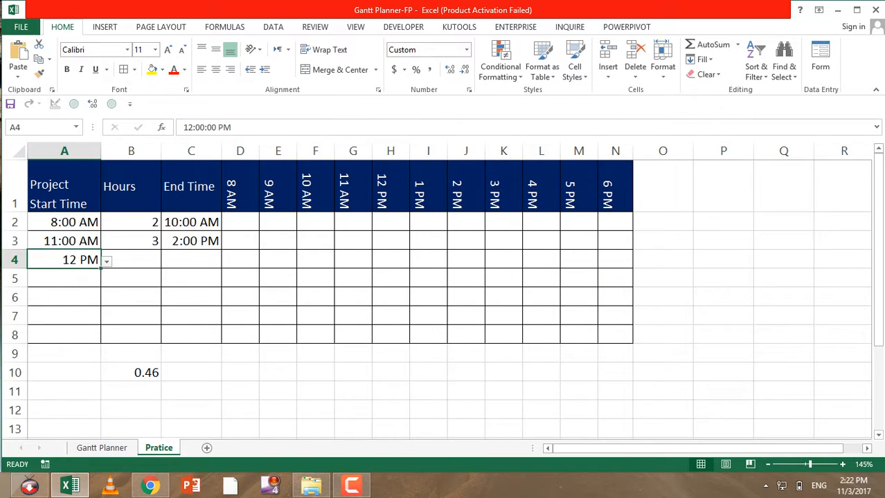
{"action": "left_click", "coordinate": [40, 74]}
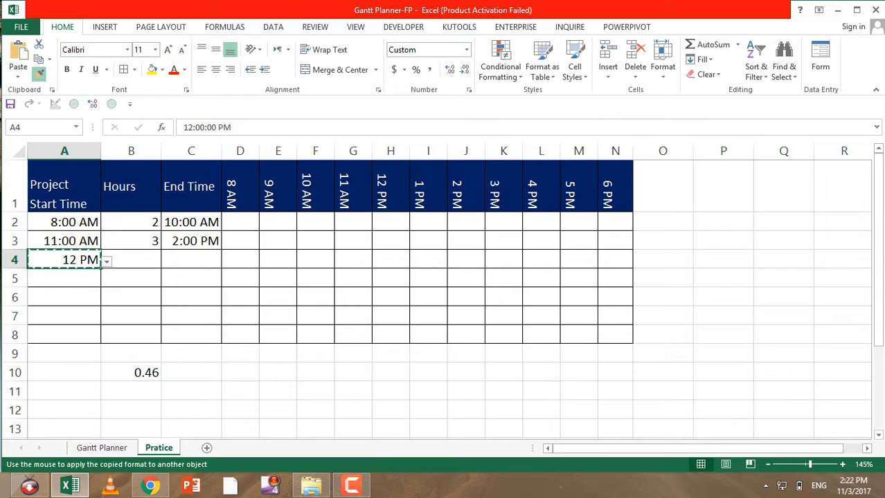
{"action": "left_click_drag", "start_coordinate": [64, 222], "coordinate": [64, 241]}
{"action": "left_click", "coordinate": [65, 297]}
{"action": "left_click", "coordinate": [64, 261]}
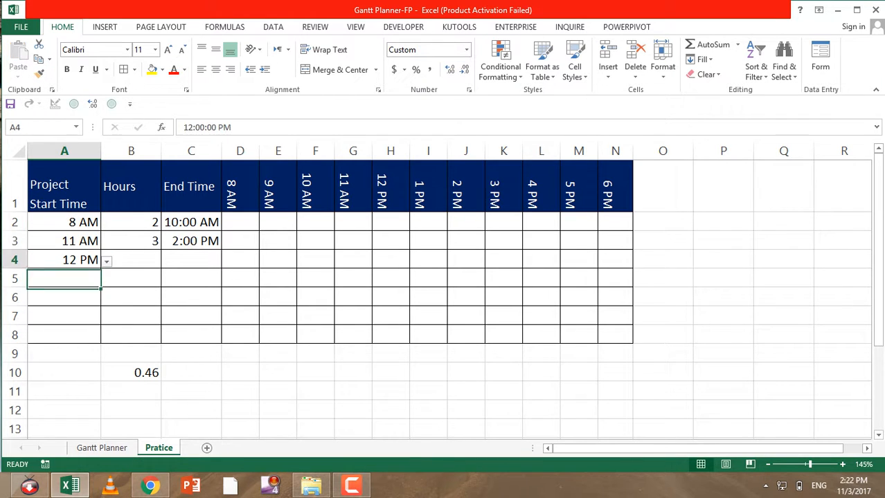
{"action": "left_click", "coordinate": [191, 241]}
{"action": "left_click", "coordinate": [131, 279]}
{"action": "left_click", "coordinate": [131, 260]}
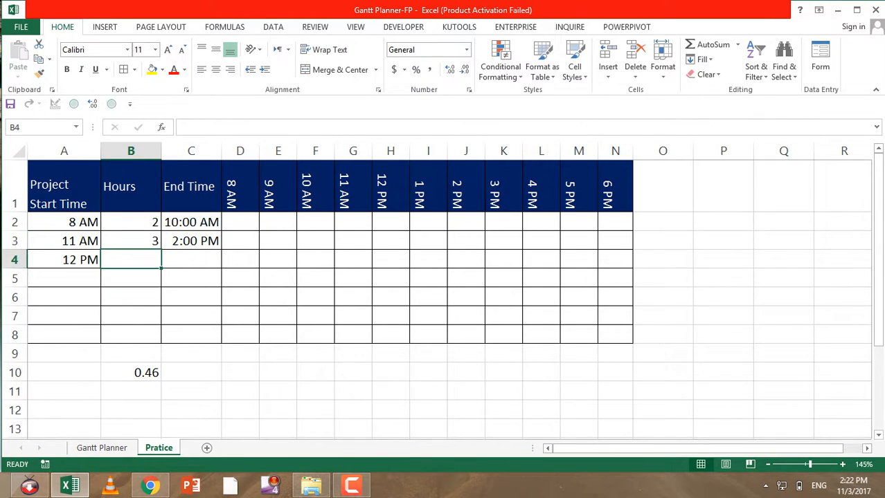
{"action": "left_click", "coordinate": [130, 297]}
{"action": "left_click", "coordinate": [65, 278]}
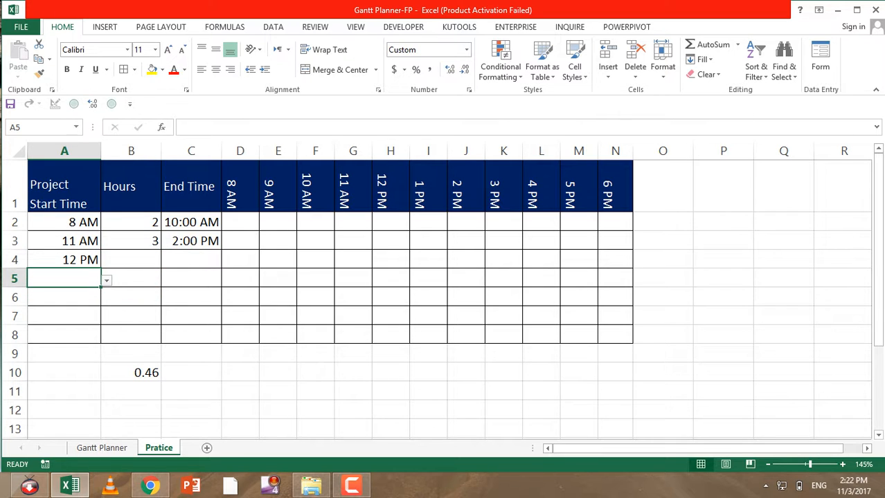
{"action": "left_click", "coordinate": [64, 261]}
Try to enter 2200 as the start time in A5, and cancel the entry.
{"action": "left_click", "coordinate": [65, 278]}
{"action": "type", "text": "2200"}
{"action": "key", "text": "Return"}
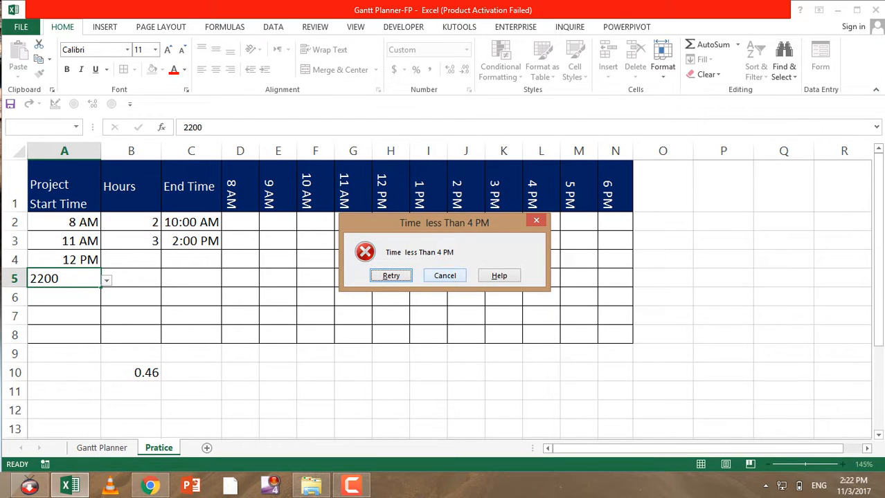
{"action": "left_click", "coordinate": [445, 276]}
{"action": "key", "text": "Down"}
{"action": "key", "text": "Up"}
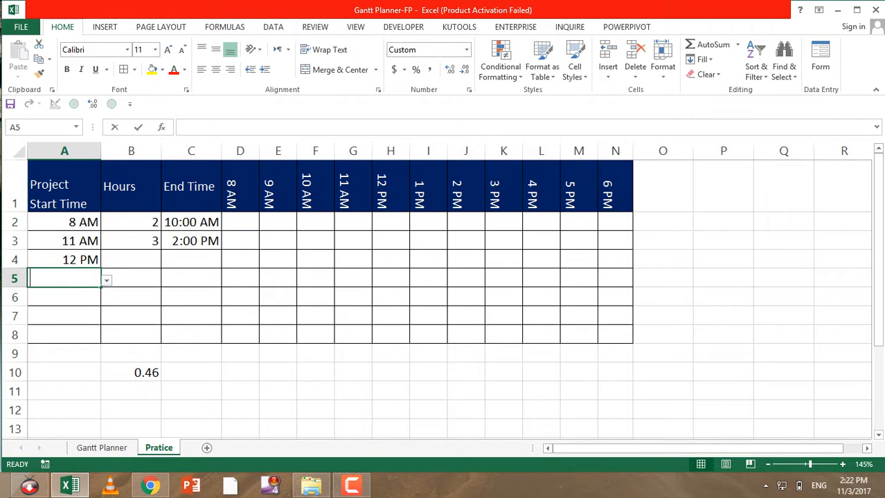
Try to enter 02:00 PM as the start time in A5, and cancel the entry.
{"action": "type", "text": "2"}
{"action": "key", "text": "BackSpace"}
{"action": "type", "text": "02:00 PM"}
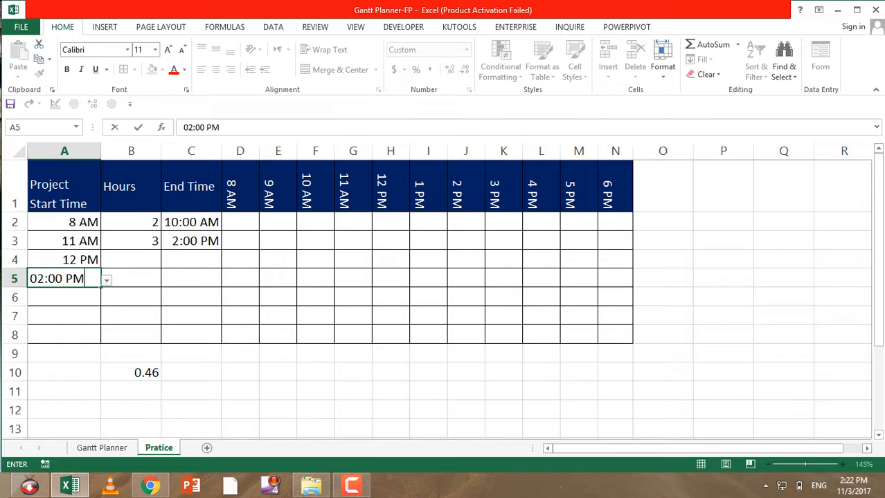
{"action": "key", "text": "Return"}
{"action": "key", "text": "Return"}
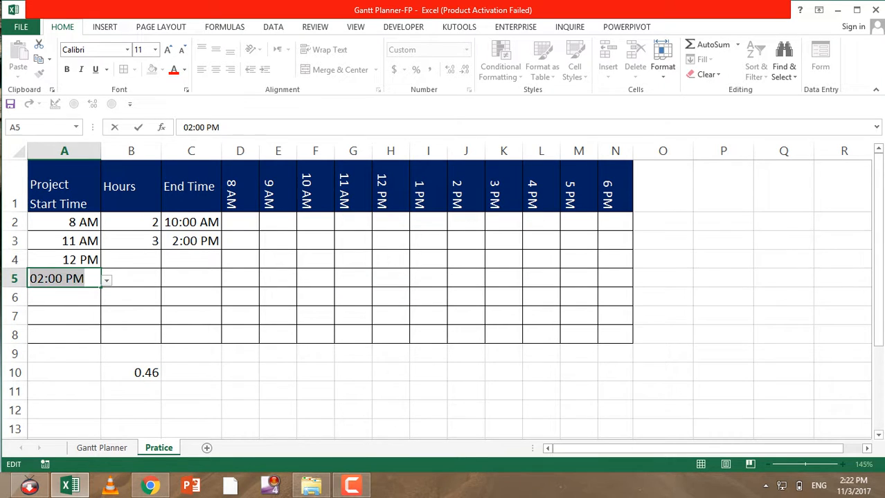
{"action": "key", "text": "Return"}
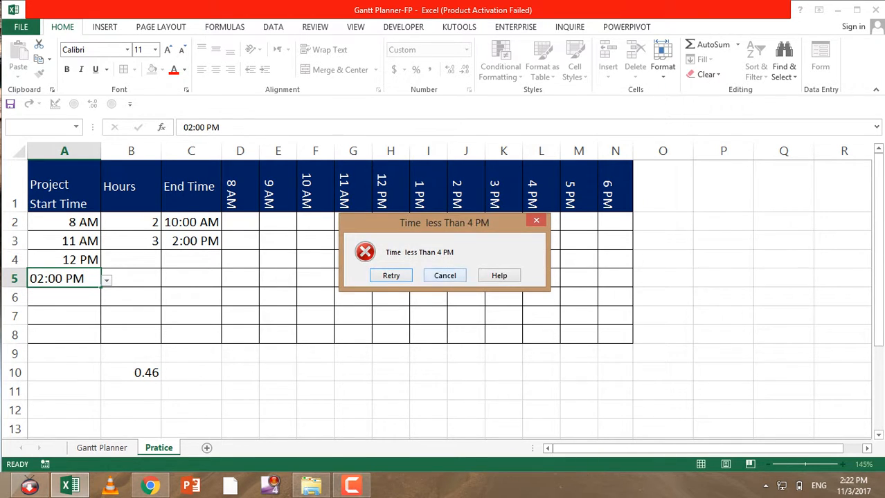
{"action": "key", "text": "Escape"}
Choose 2 PM from the validation list as the start time in A5.
{"action": "key", "text": "alt+Down"}
{"action": "key", "text": "Down"}
{"action": "key", "text": "Down"}
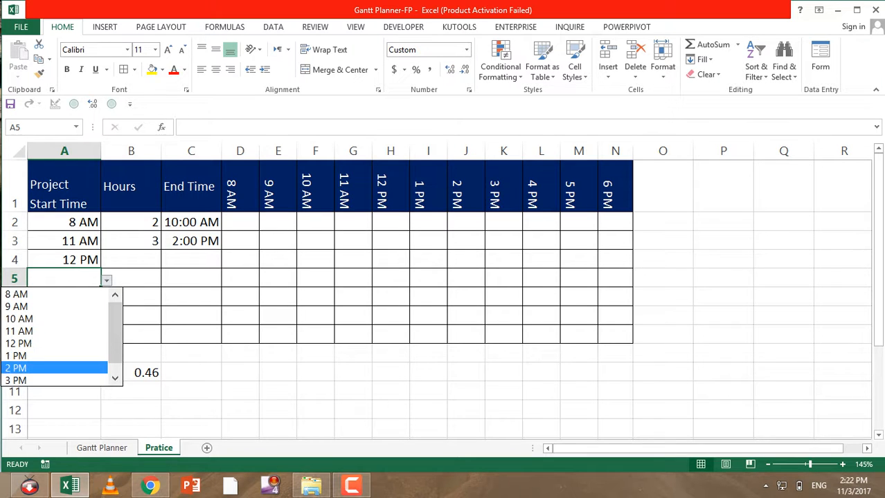
{"action": "key", "text": "Return"}
{"action": "key", "text": "Down"}
{"action": "key", "text": "Down"}
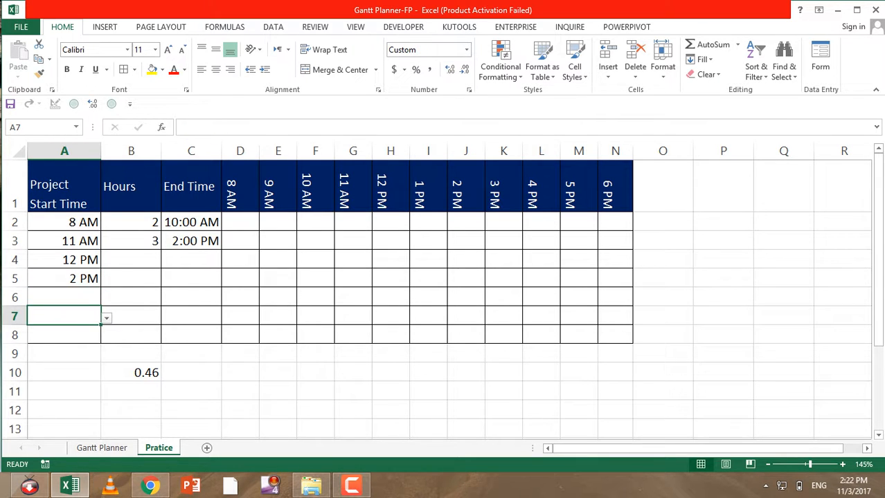
Choose 3 PM in A6 and 10 AM in A7 from the start time validation lists.
{"action": "key", "text": "Up"}
{"action": "key", "text": "alt+Down"}
{"action": "key", "text": "Down"}
{"action": "key", "text": "Return"}
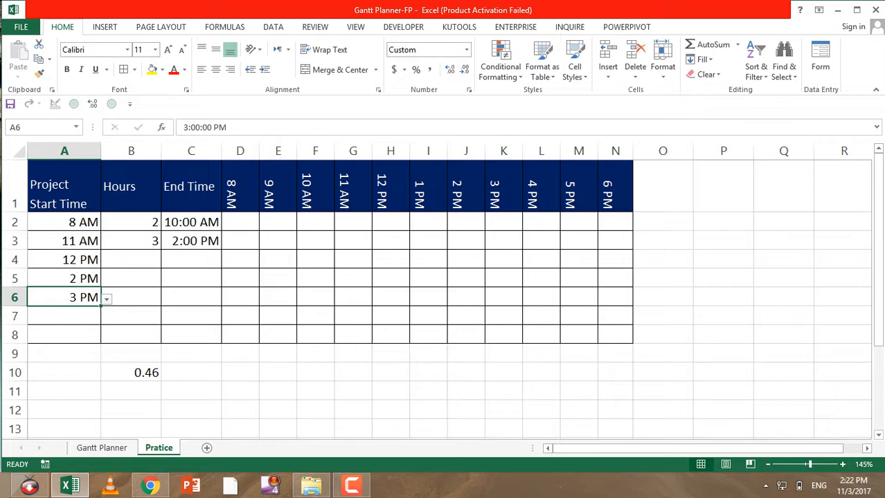
{"action": "key", "text": "Down"}
{"action": "key", "text": "alt+Down"}
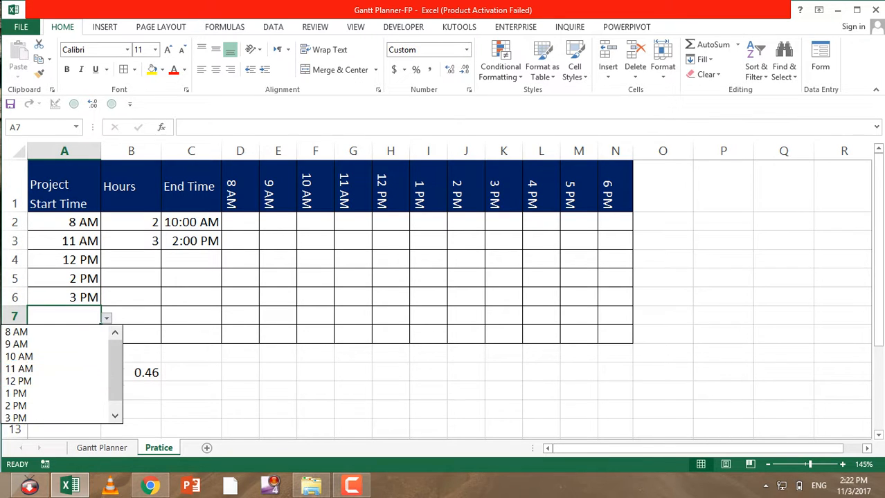
{"action": "key", "text": "Down"}
{"action": "key", "text": "Down"}
{"action": "key", "text": "Down"}
{"action": "key", "text": "Return"}
Enter the hours 3, 2, 1 and 4 in cells B4 to B7.
{"action": "key", "text": "Down"}
{"action": "key", "text": "Right"}
{"action": "key", "text": "Up"}
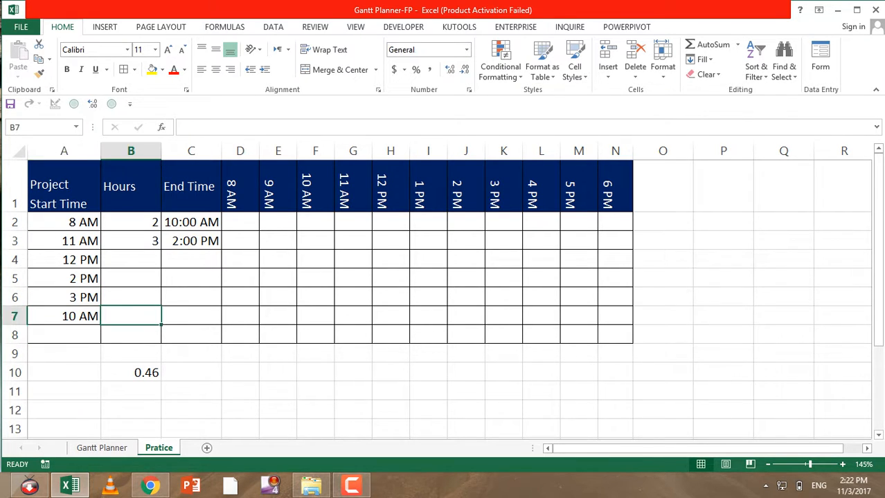
{"action": "key", "text": "Up"}
{"action": "key", "text": "Up"}
{"action": "key", "text": "Up"}
{"action": "type", "text": "3"}
{"action": "key", "text": "Return"}
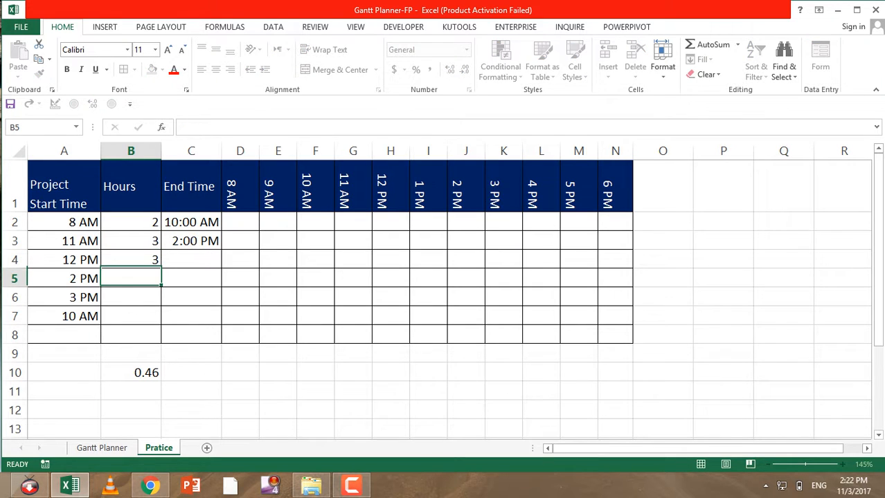
{"action": "type", "text": "2"}
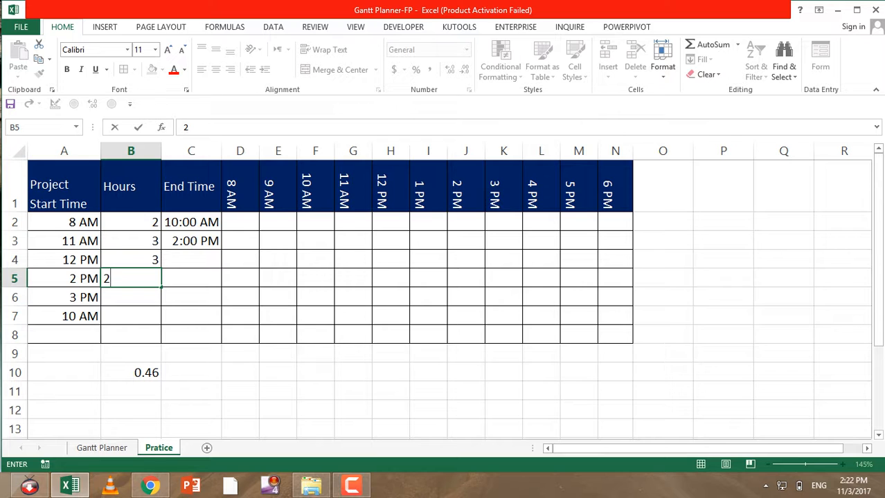
{"action": "key", "text": "Return"}
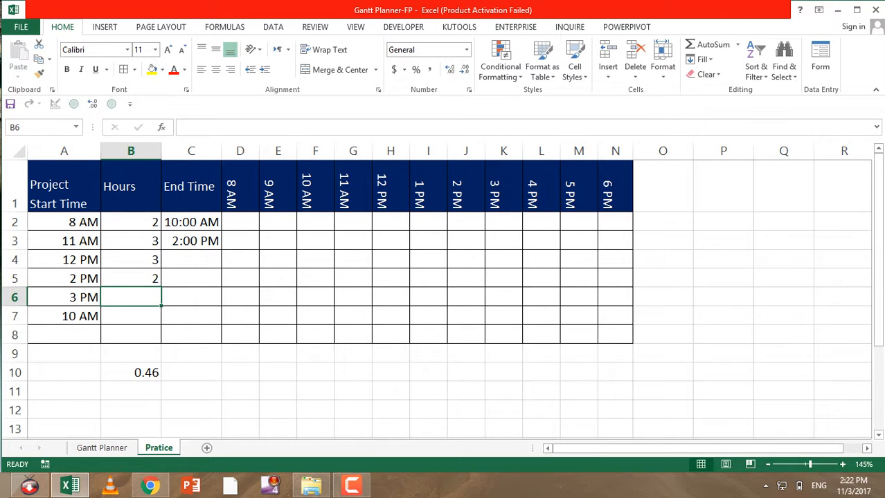
{"action": "type", "text": "1"}
{"action": "key", "text": "Return"}
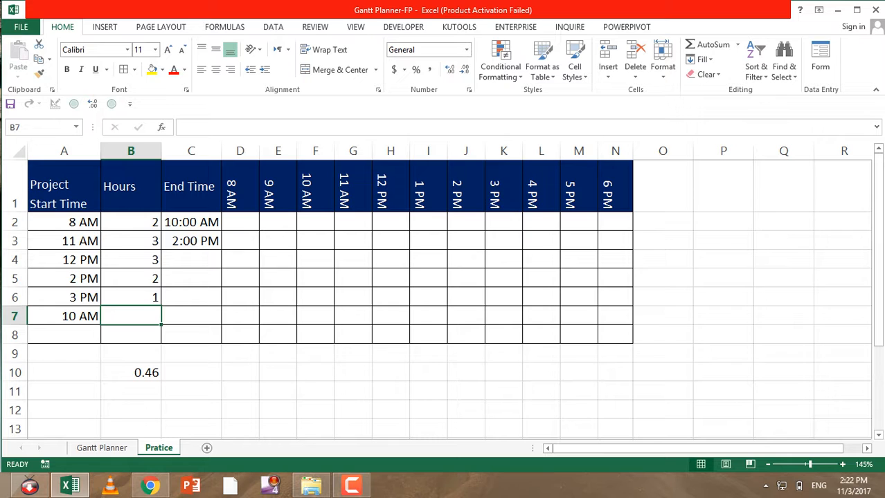
{"action": "type", "text": "4"}
{"action": "key", "text": "Return"}
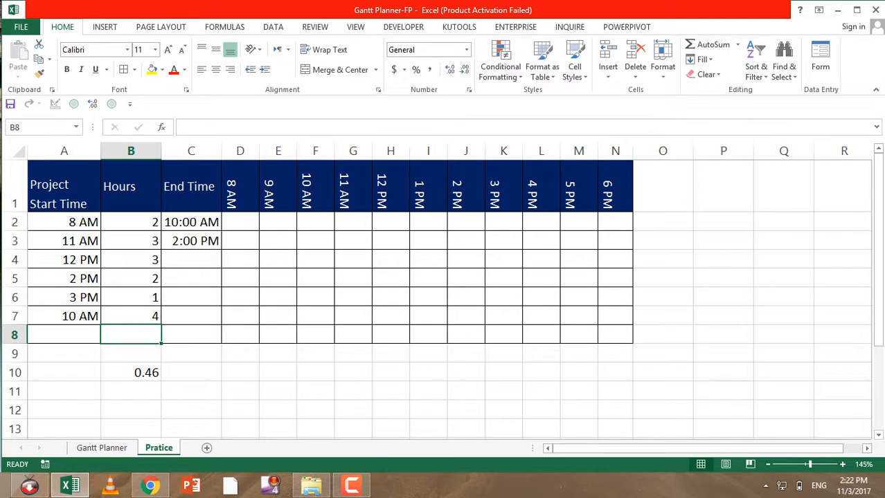
Fill the end time formula from C3 down to C7.
{"action": "left_click", "coordinate": [191, 222]}
{"action": "left_click", "coordinate": [191, 260]}
{"action": "left_click", "coordinate": [191, 241]}
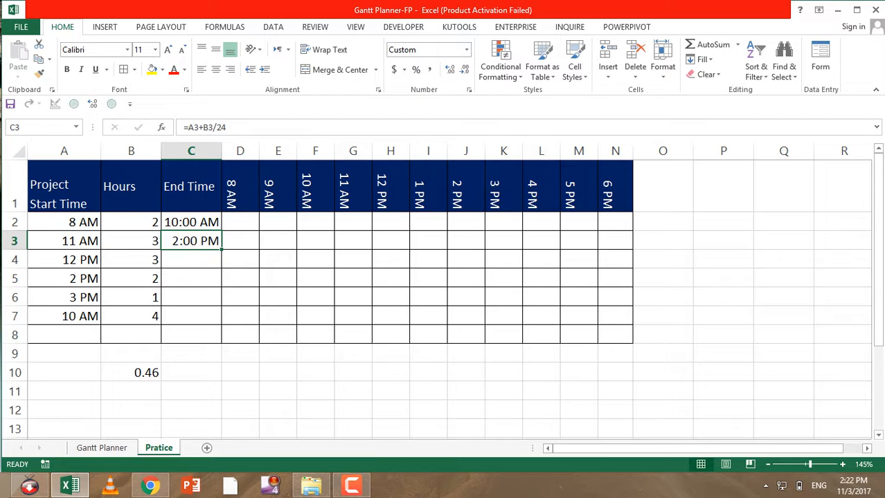
{"action": "left_click_drag", "start_coordinate": [222, 250], "coordinate": [222, 322]}
Clear the day fraction formula from B10.
{"action": "left_click", "coordinate": [130, 335]}
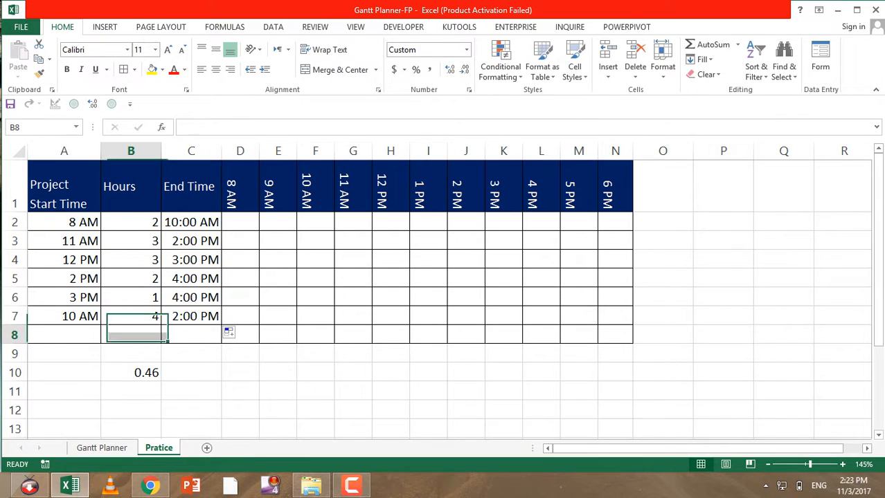
{"action": "left_click", "coordinate": [130, 372]}
{"action": "key", "text": "Delete"}
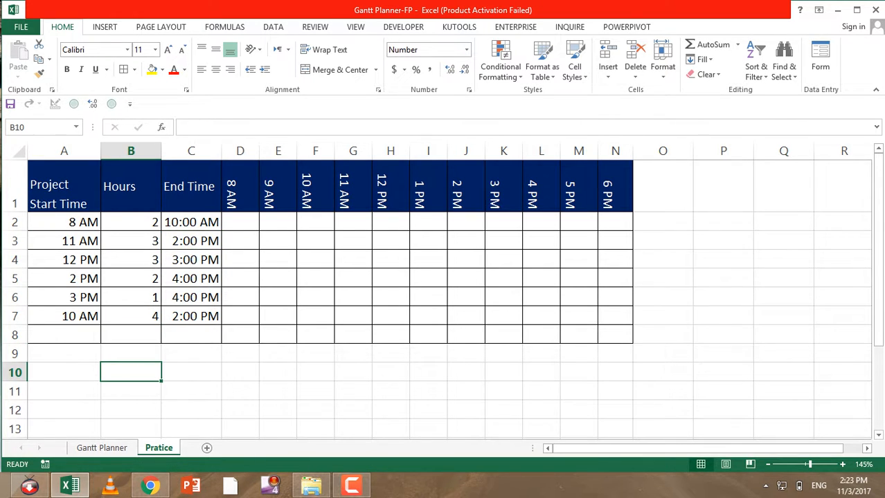
{"action": "left_click_drag", "start_coordinate": [131, 222], "coordinate": [131, 334]}
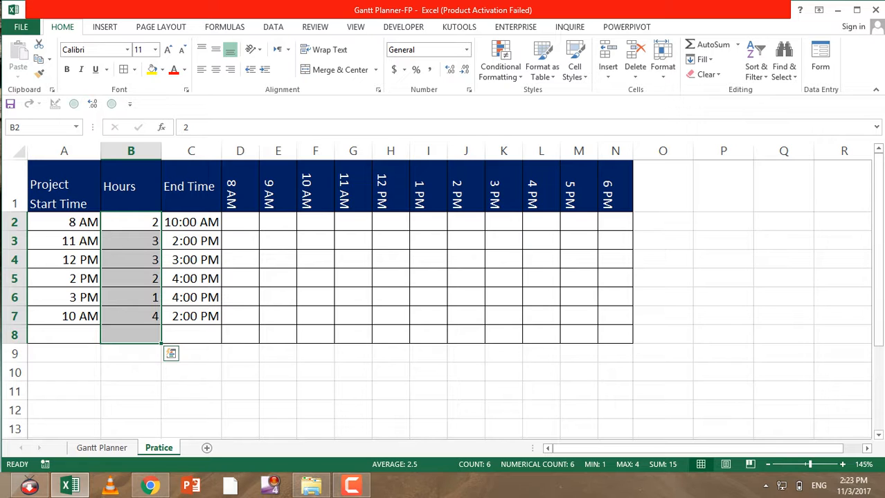
{"action": "key", "text": "Up"}
{"action": "key", "text": "Down"}
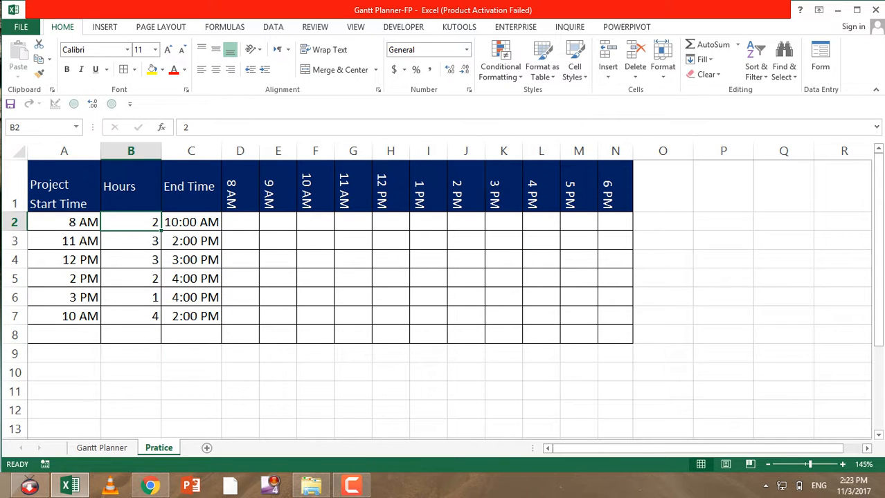
{"action": "key", "text": "Down"}
{"action": "key", "text": "Down"}
{"action": "key", "text": "Down"}
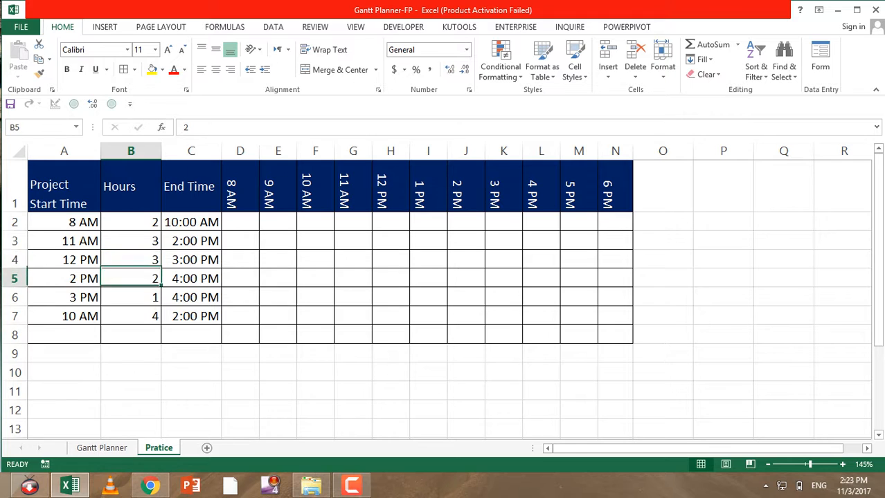
{"action": "key", "text": "Up"}
{"action": "key", "text": "Up"}
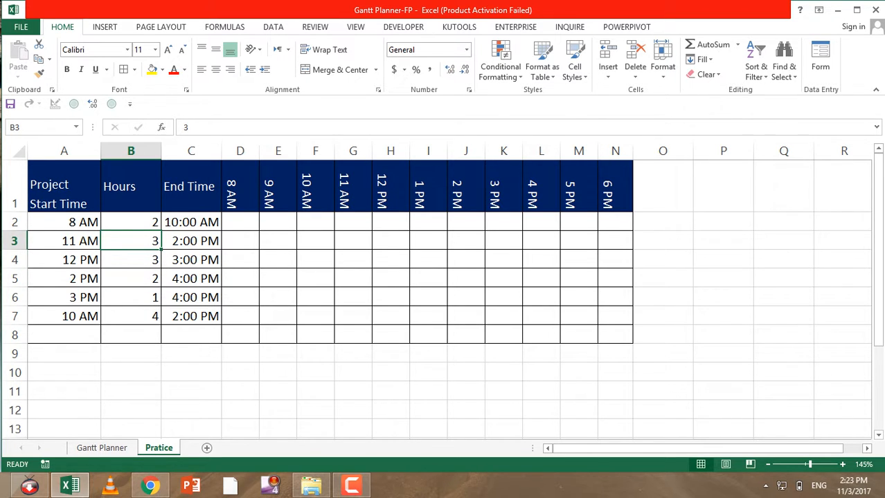
Enter the test formula =B2/24<=($M$1-A2) in B10 to check the hours against the time left until 5 PM.
{"action": "key", "text": "Down"}
{"action": "key", "text": "Down"}
{"action": "key", "text": "Down"}
{"action": "key", "text": "Down"}
{"action": "key", "text": "Down"}
{"action": "key", "text": "Down"}
{"action": "key", "text": "Down"}
{"action": "type", "text": "="}
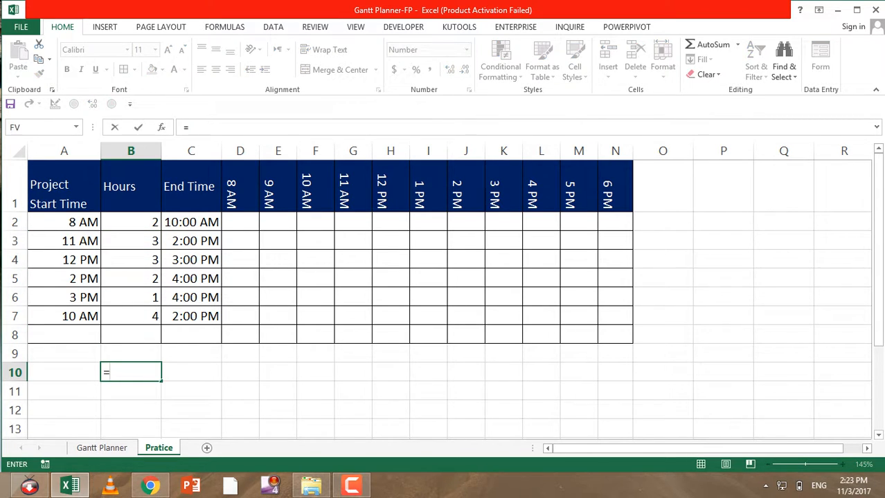
{"action": "left_click", "coordinate": [131, 222]}
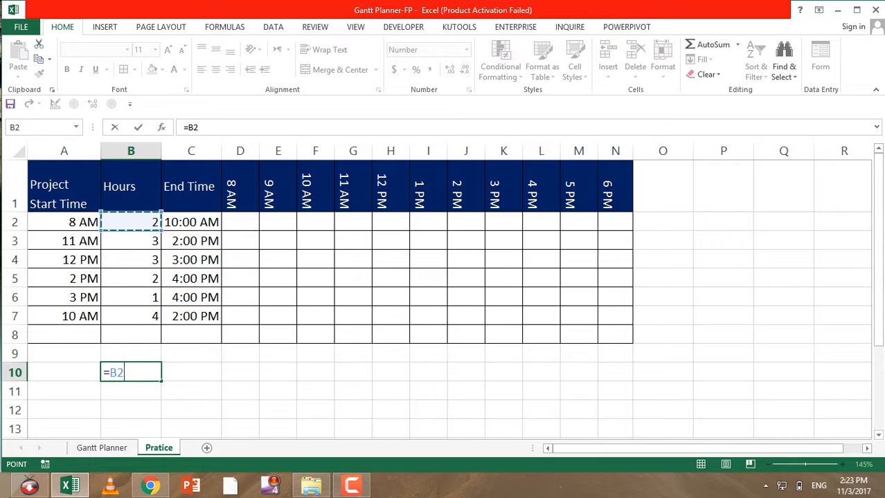
{"action": "type", "text": "/24"}
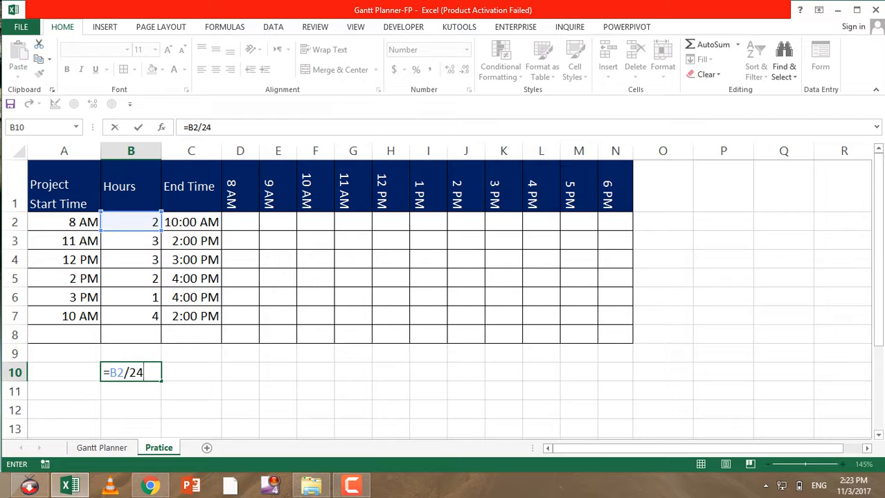
{"action": "type", "text": "<=("}
{"action": "left_click", "coordinate": [579, 187]}
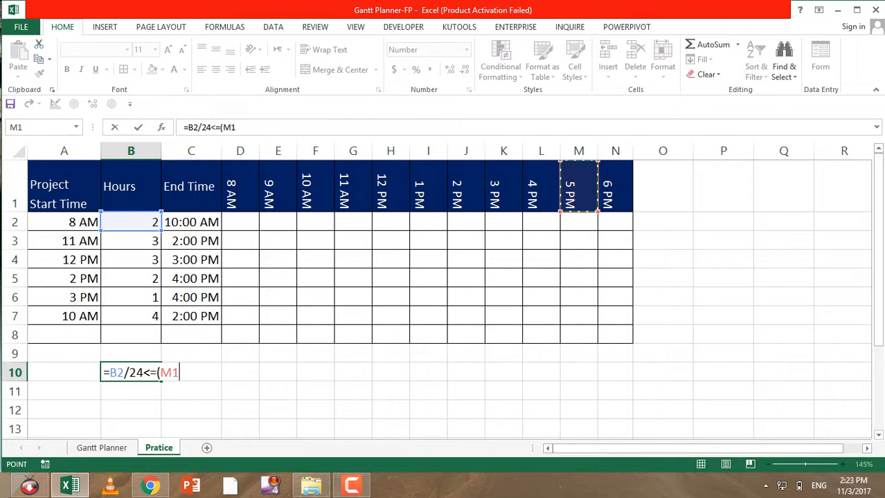
{"action": "key", "text": "F4"}
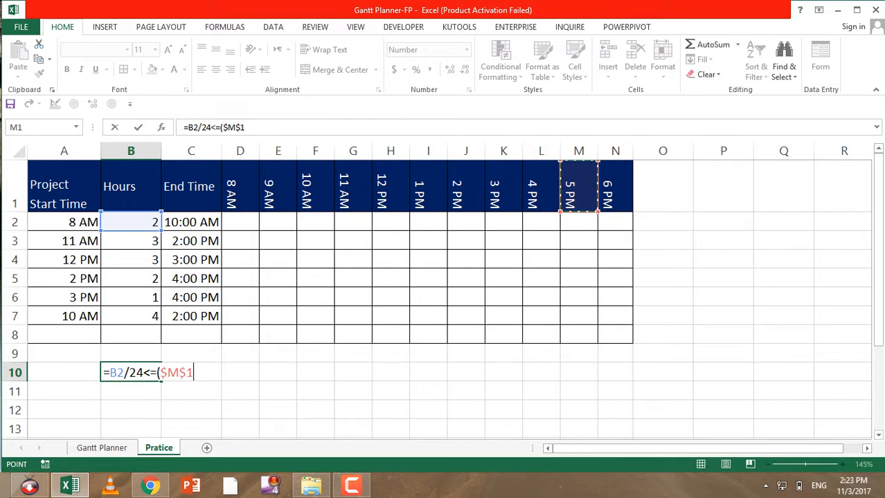
{"action": "type", "text": "-"}
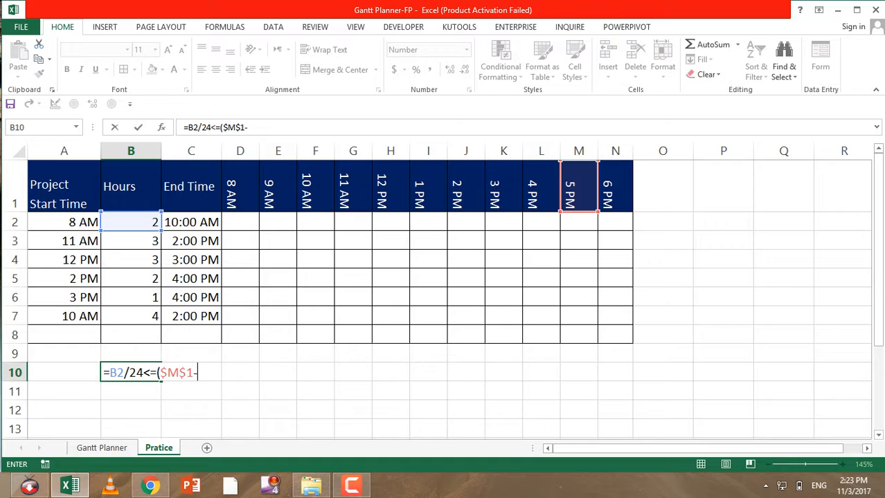
{"action": "left_click", "coordinate": [64, 222]}
{"action": "type", "text": ")"}
{"action": "key", "text": "Return"}
{"action": "key", "text": "Up"}
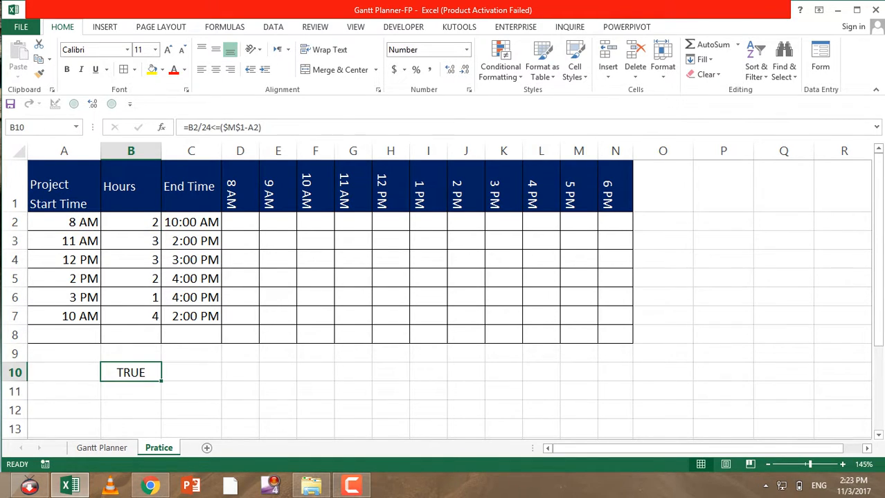
{"action": "key", "text": "F2"}
{"action": "left_click", "coordinate": [130, 372]}
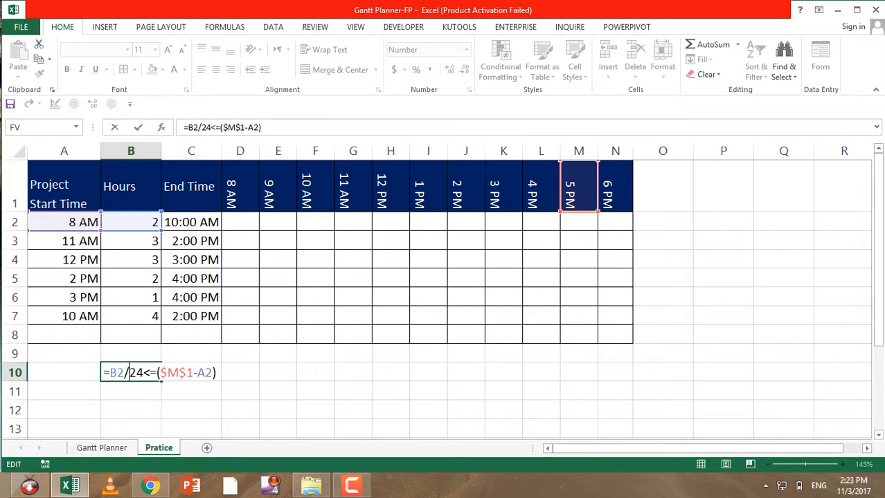
{"action": "key", "text": "Escape"}
Wrap B2/24 in the B10 formula in a ROUND function with 5 digits.
{"action": "left_click", "coordinate": [131, 223]}
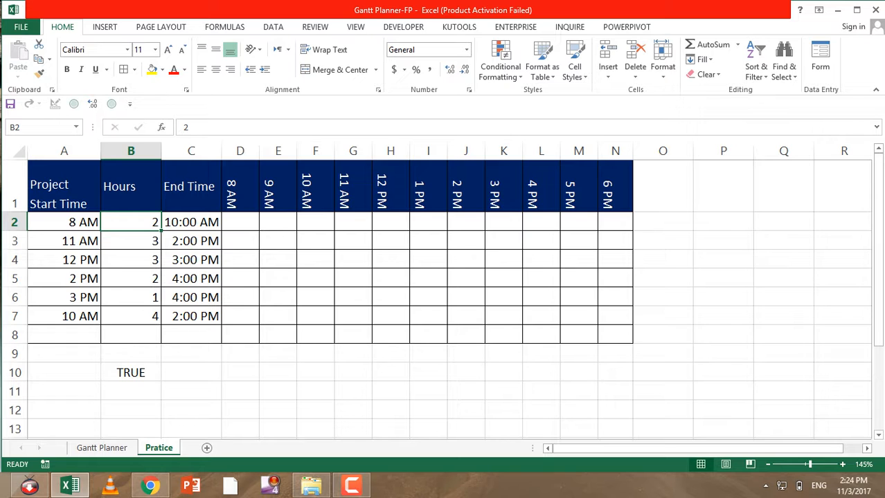
{"action": "key", "text": "Down"}
{"action": "key", "text": "Down"}
{"action": "key", "text": "Down"}
{"action": "key", "text": "Down"}
{"action": "key", "text": "Down"}
{"action": "key", "text": "Down"}
{"action": "key", "text": "Down"}
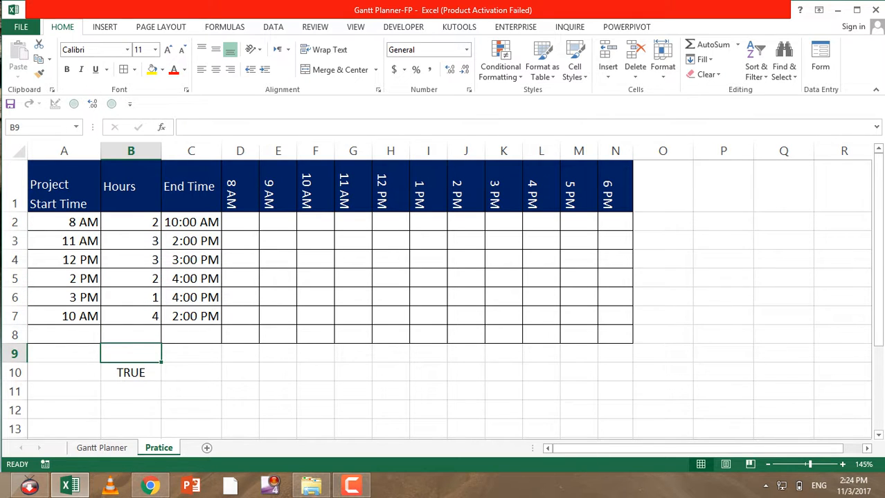
{"action": "key", "text": "Down"}
{"action": "key", "text": "F2"}
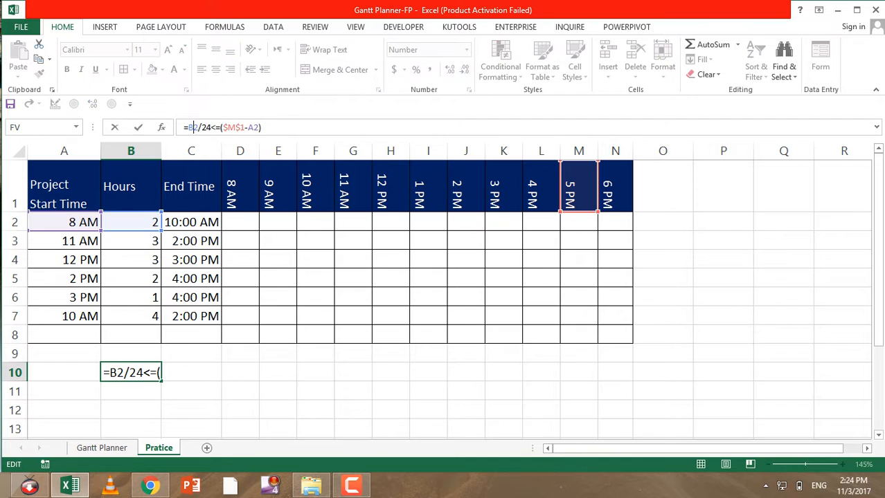
{"action": "key", "text": "Left"}
{"action": "type", "text": "round"}
{"action": "key", "text": "Tab"}
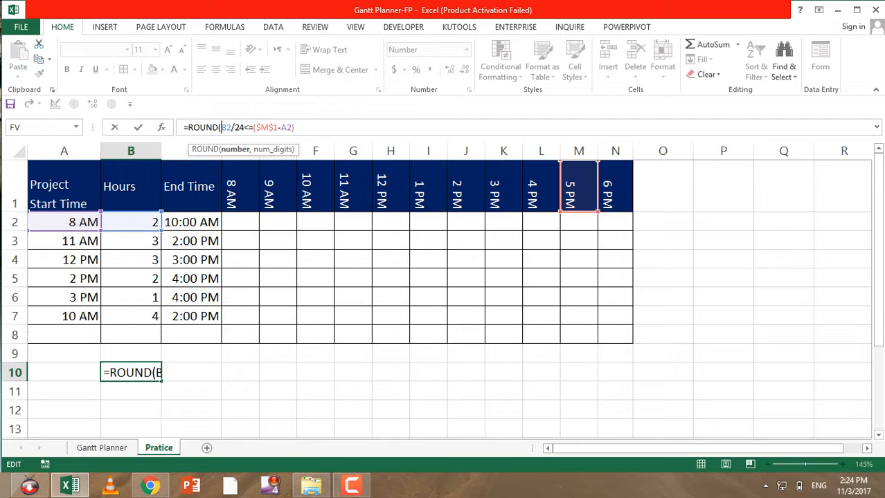
{"action": "left_click", "coordinate": [244, 128]}
{"action": "type", "text": ","}
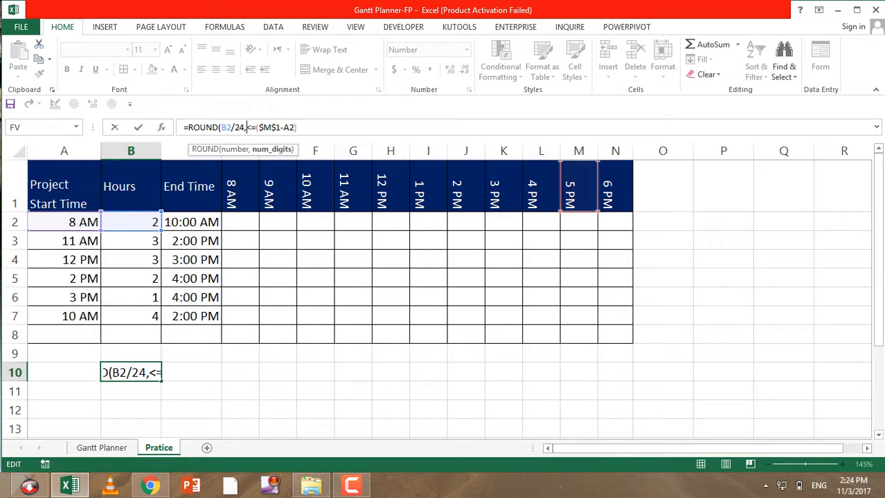
{"action": "type", "text": "5"}
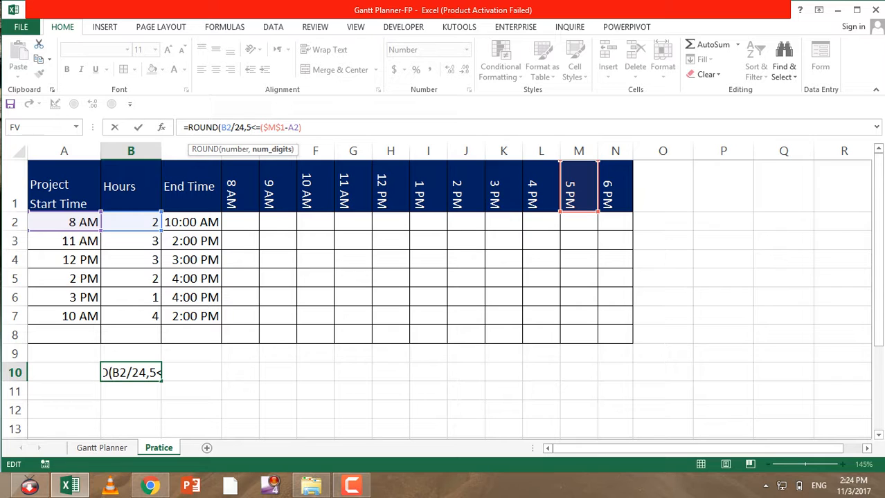
{"action": "type", "text": ")"}
Wrap ($M$1-A2) in the B10 formula in a ROUND function with 5 digits and enter the formula.
{"action": "key", "text": "Right"}
{"action": "key", "text": "Right"}
{"action": "type", "text": "roun"}
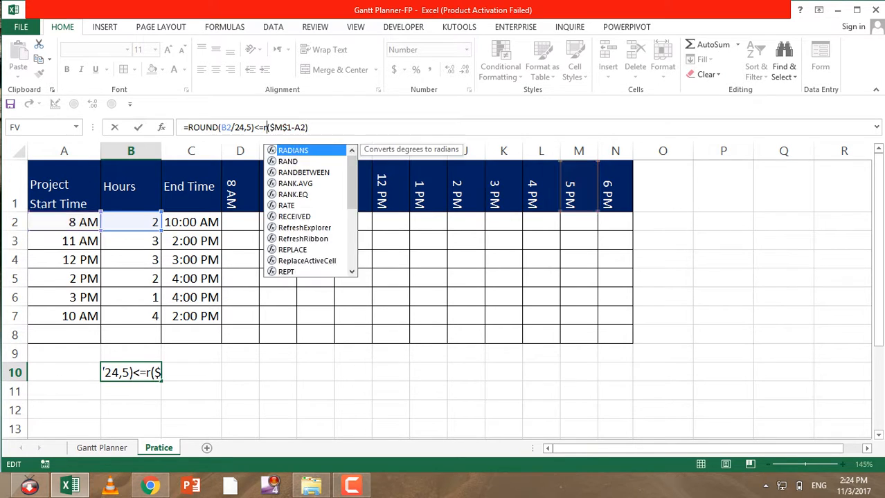
{"action": "type", "text": "d"}
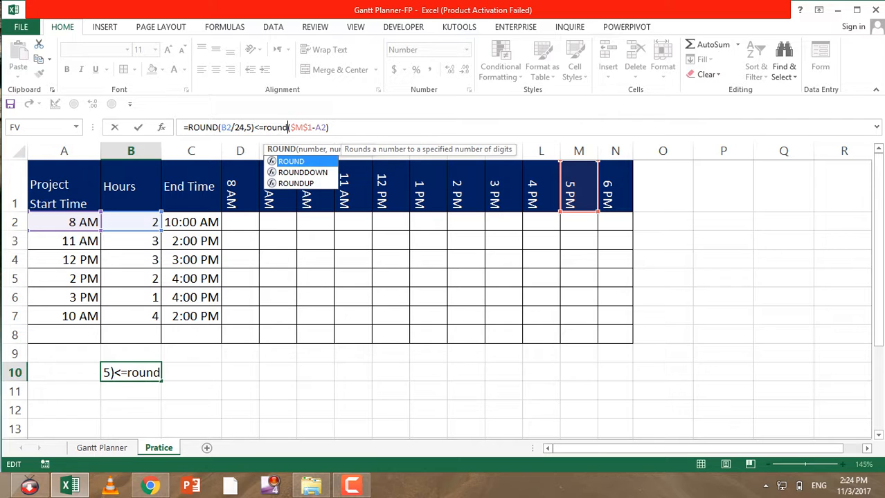
{"action": "key", "text": "Right"}
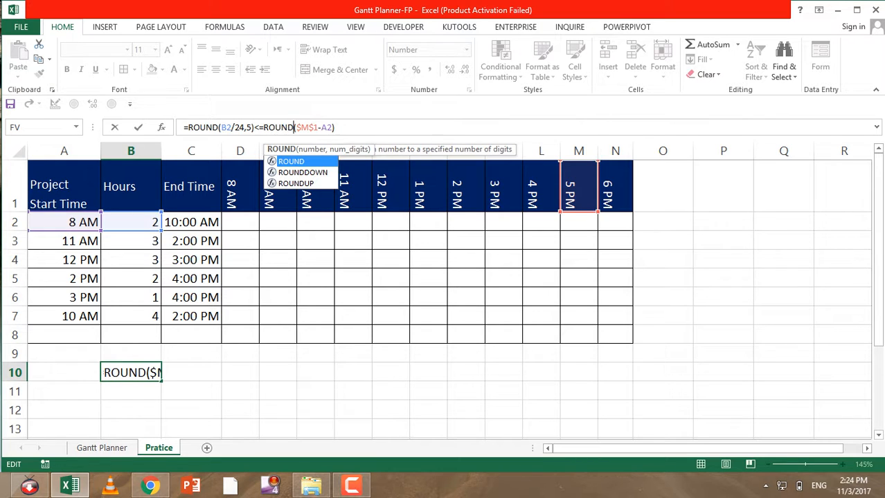
{"action": "type", "text": "("}
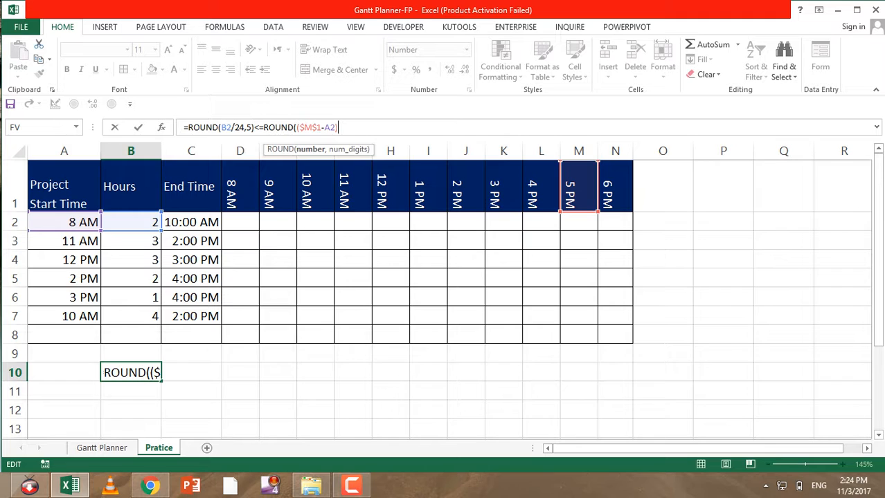
{"action": "key", "text": "End"}
{"action": "type", "text": ",5"}
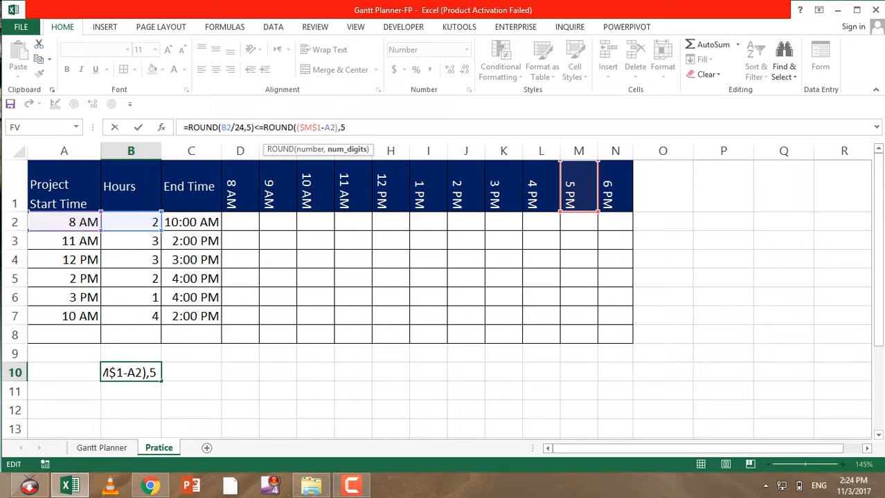
{"action": "type", "text": ")"}
{"action": "key", "text": "Return"}
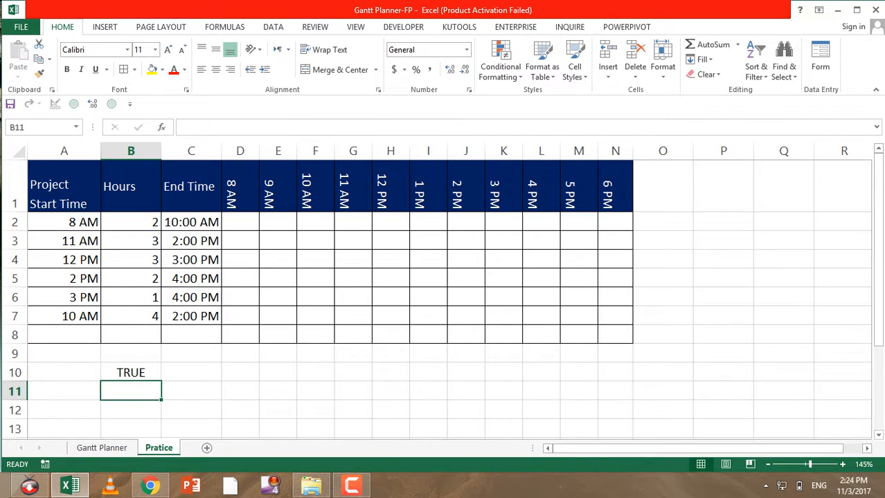
Test 2.15 as the hours in B2 and undo the entry.
{"action": "left_click", "coordinate": [131, 222]}
{"action": "type", "text": "2.15"}
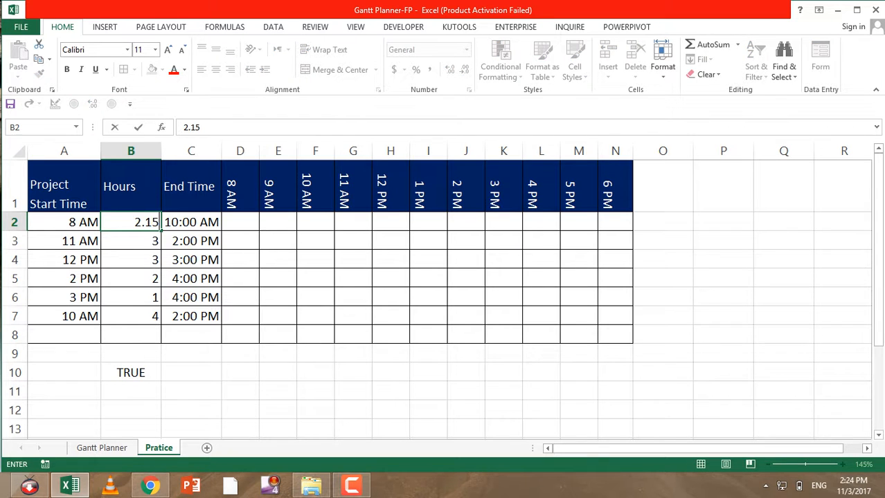
{"action": "key", "text": "Return"}
{"action": "key", "text": "Up"}
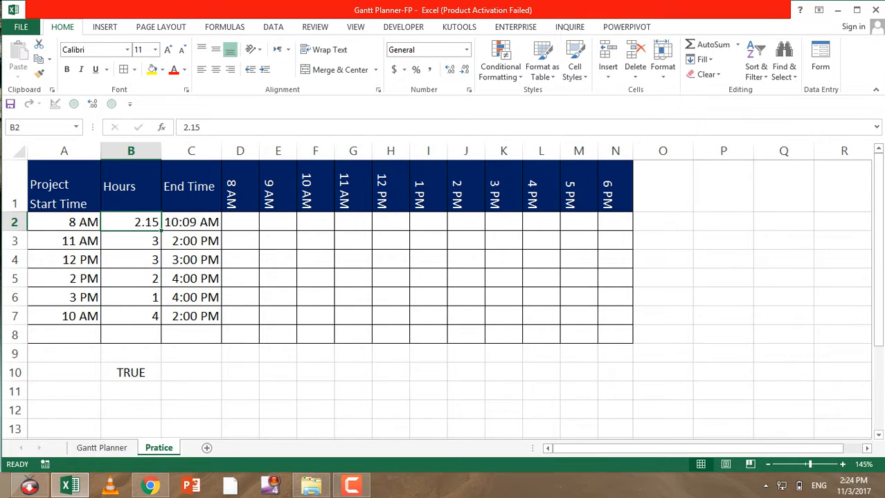
{"action": "key", "text": "ctrl+z"}
Copy the full text of the rounded comparison formula from B10.
{"action": "left_click", "coordinate": [185, 391]}
{"action": "left_click", "coordinate": [131, 372]}
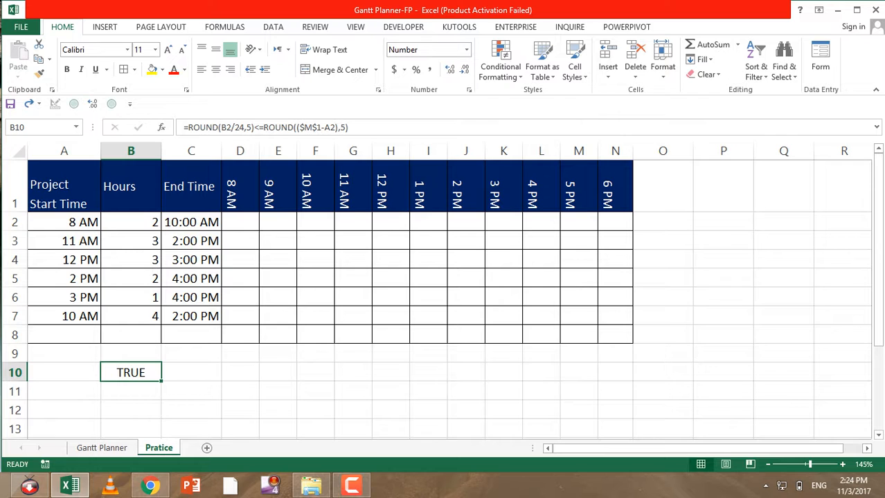
{"action": "key", "text": "F2"}
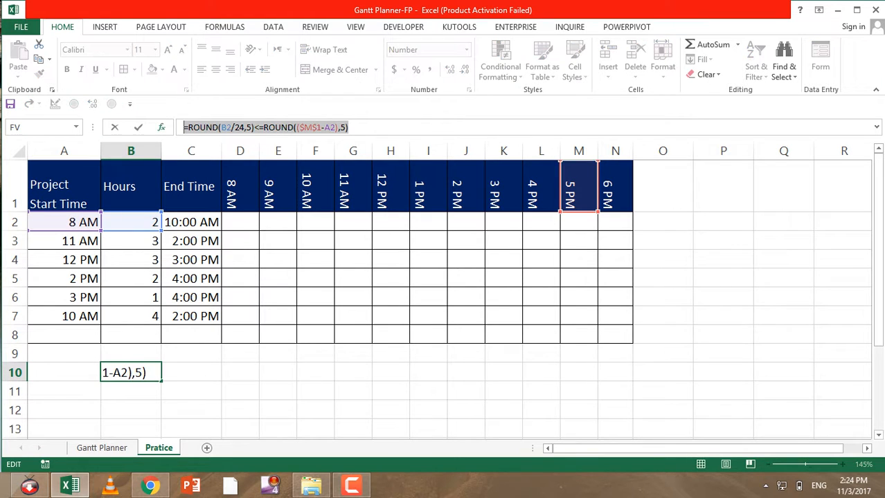
{"action": "key", "text": "Escape"}
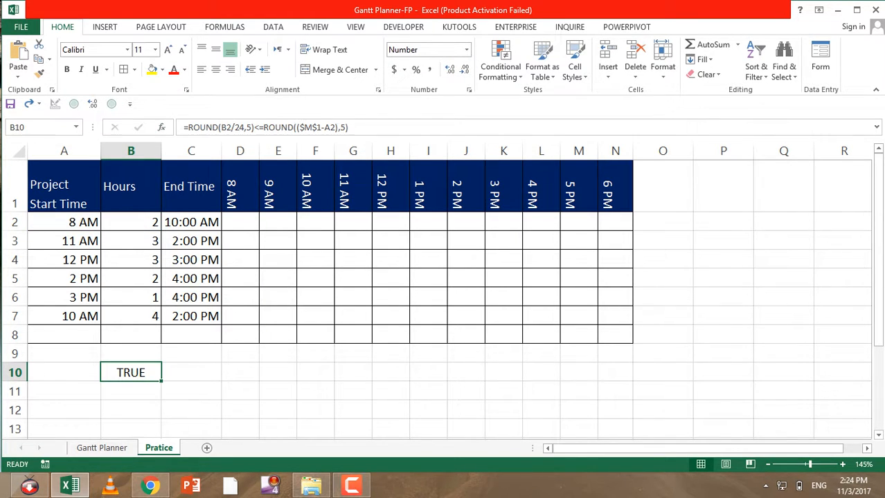
Set custom data validation on B2:B8 with the formula =ROUND(B2/24,5)<=ROUND(($M$1-A2),5).
{"action": "left_click_drag", "start_coordinate": [131, 221], "coordinate": [130, 335]}
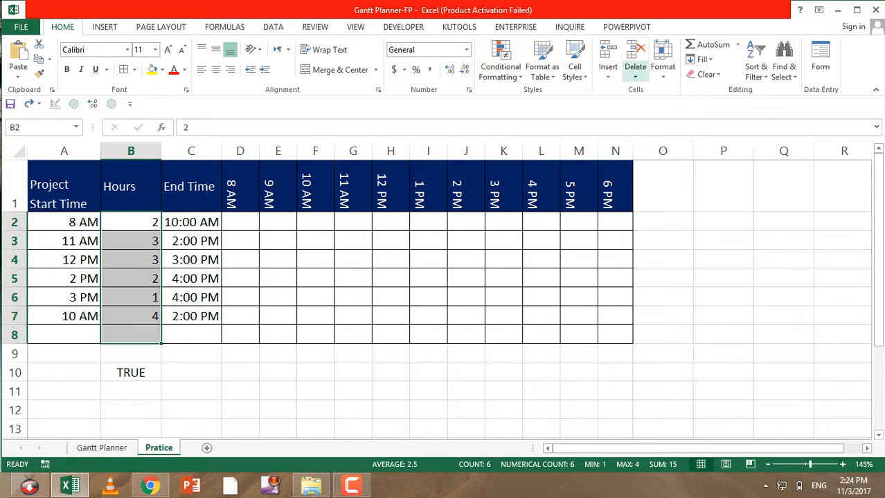
{"action": "left_click", "coordinate": [273, 27]}
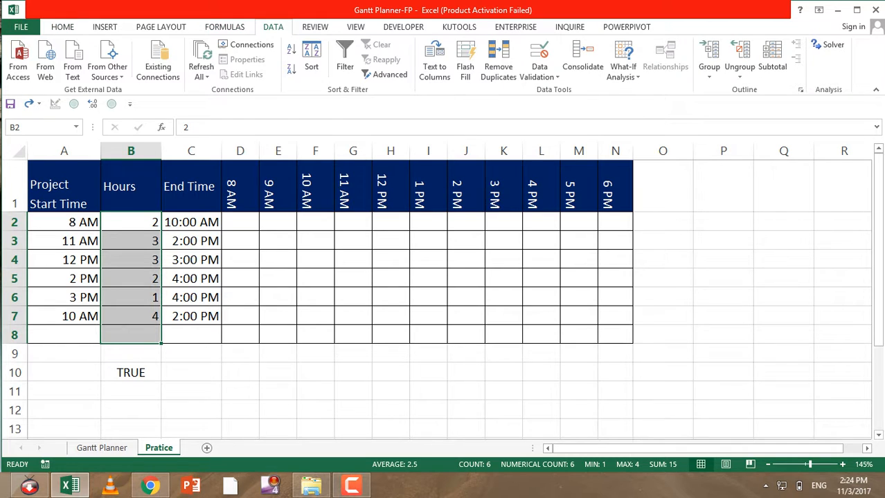
{"action": "left_click", "coordinate": [539, 72]}
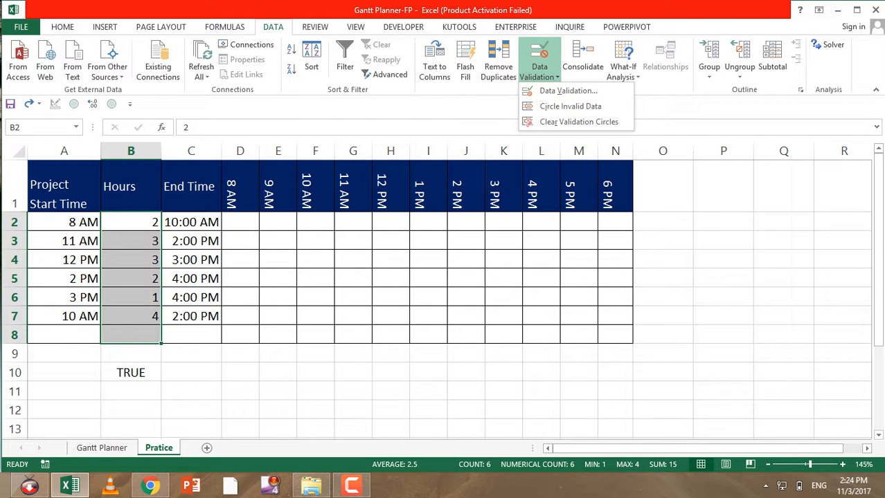
{"action": "left_click", "coordinate": [568, 90]}
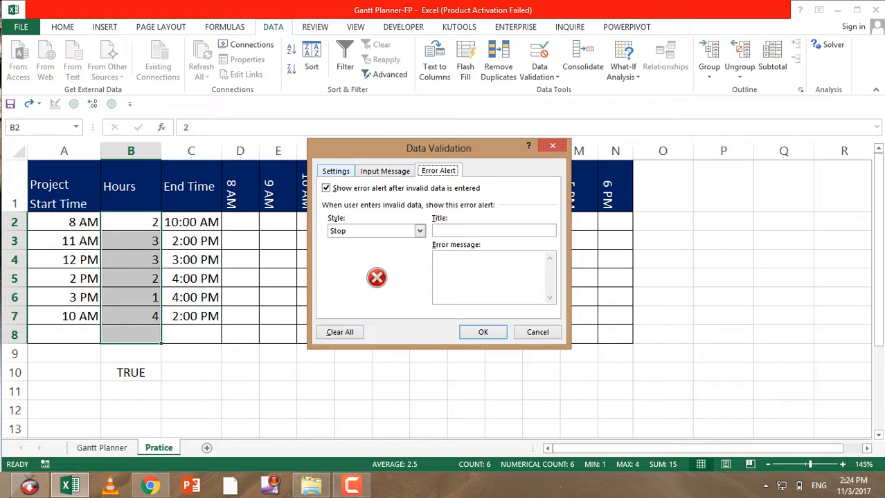
{"action": "left_click", "coordinate": [336, 171]}
{"action": "left_click", "coordinate": [422, 213]}
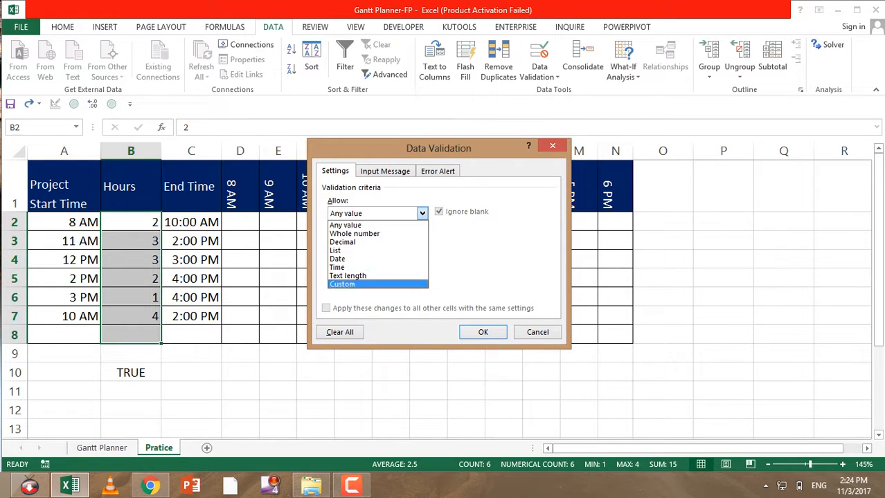
{"action": "left_click", "coordinate": [360, 284]}
{"action": "left_click", "coordinate": [408, 266]}
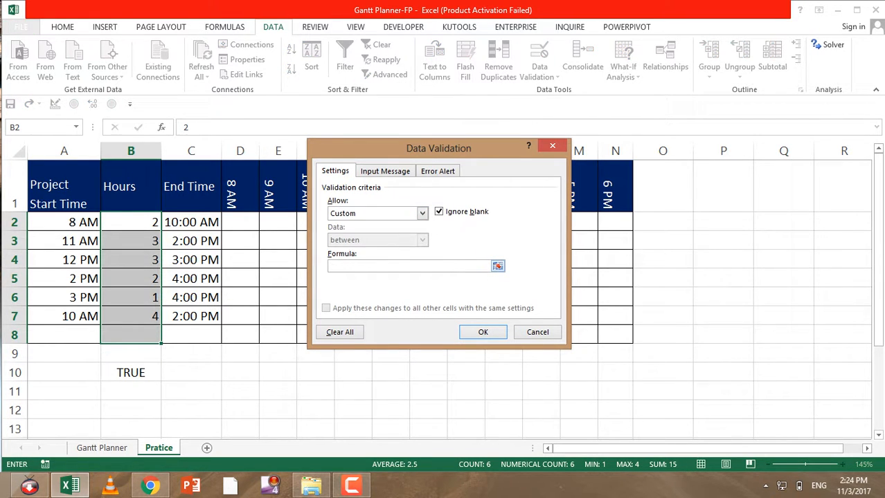
{"action": "type", "text": "=ROUND(B2/24,5)<=ROUND(($M$1-A2),5)"}
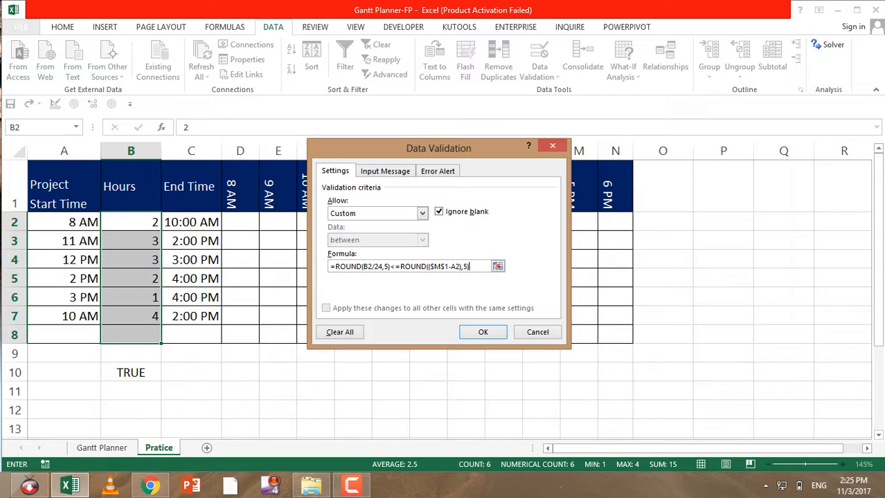
Set the title of the validation's error alert to "Time <= Max".
{"action": "left_click", "coordinate": [438, 171]}
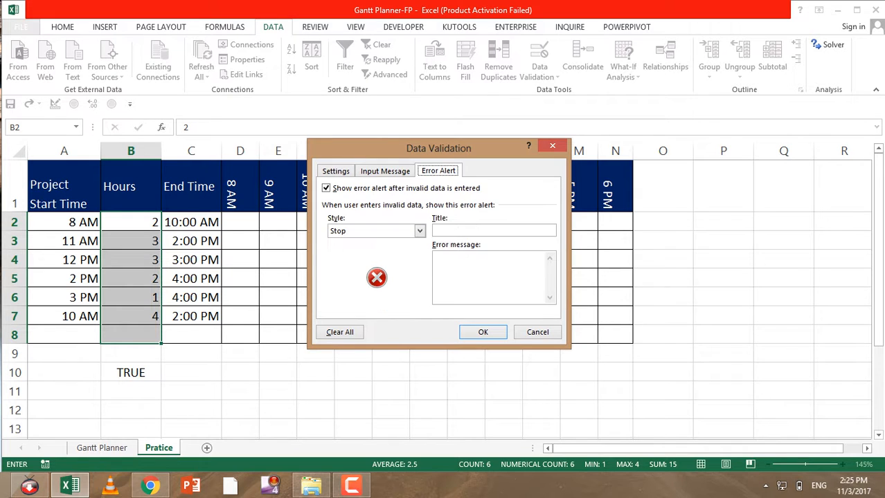
{"action": "left_click", "coordinate": [493, 231]}
{"action": "type", "text": "Max"}
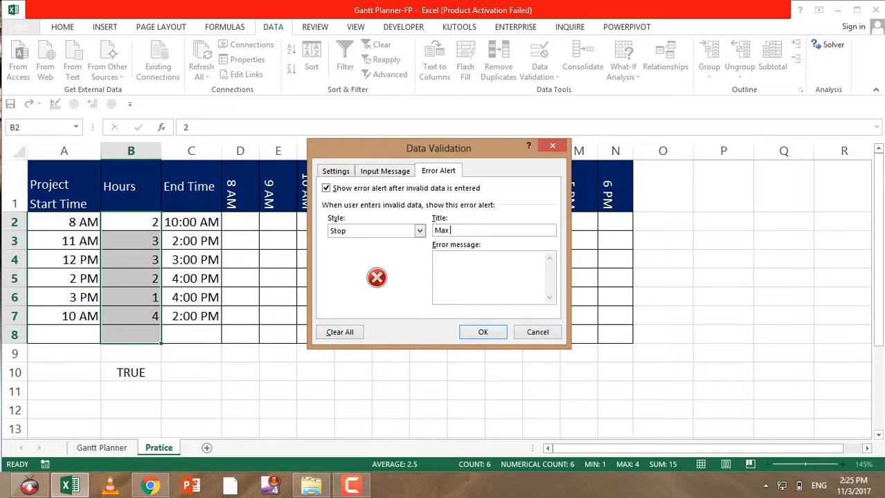
{"action": "type", "text": "<="}
{"action": "left_click_drag", "start_coordinate": [448, 230], "coordinate": [434, 230]}
{"action": "key", "text": "ctrl+c"}
{"action": "key", "text": "BackSpace"}
{"action": "key", "text": "End"}
{"action": "key", "text": "ctrl+v"}
{"action": "key", "text": "Home"}
{"action": "type", "text": "Time"}
Copy the alert title "Time <= Max" into the error message and apply the validation.
{"action": "left_click_drag", "start_coordinate": [483, 230], "coordinate": [422, 231]}
{"action": "key", "text": "ctrl+c"}
{"action": "key", "text": "Tab"}
{"action": "key", "text": "ctrl+v"}
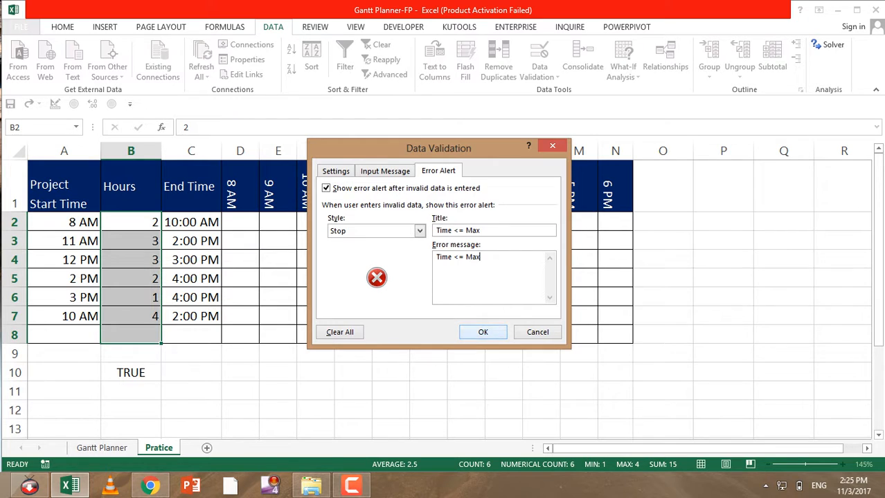
{"action": "key", "text": "Return"}
Test the hours validation by trying 8 in B3 and cancel the entry.
{"action": "left_click", "coordinate": [131, 240]}
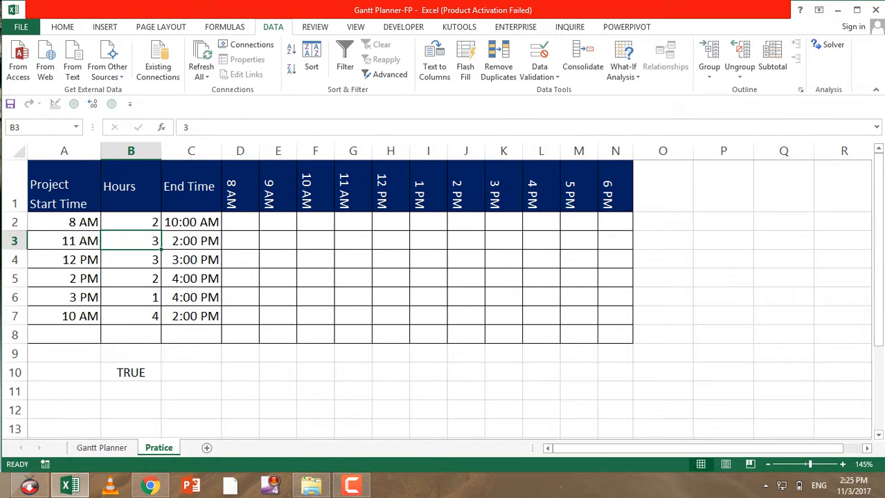
{"action": "type", "text": "8"}
{"action": "key", "text": "Return"}
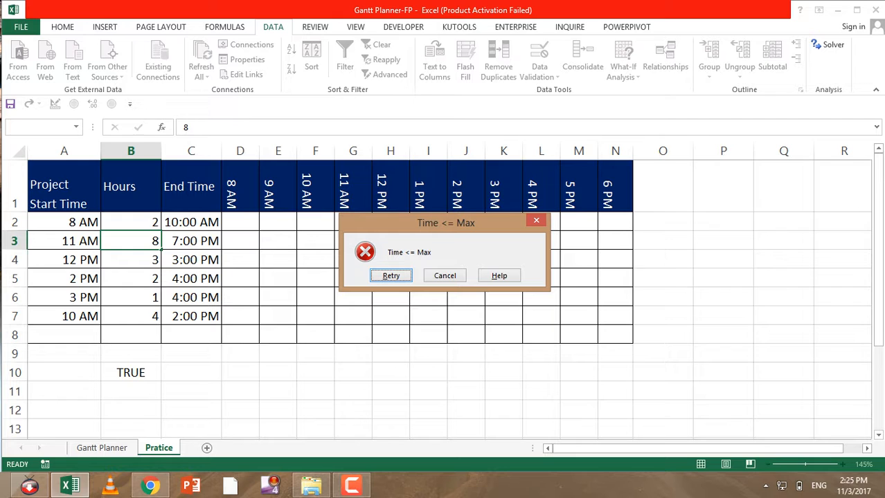
{"action": "key", "text": "Escape"}
Set the hours for the 11 AM project in B3 to 6.
{"action": "type", "text": "6"}
{"action": "key", "text": "Return"}
{"action": "key", "text": "Up"}
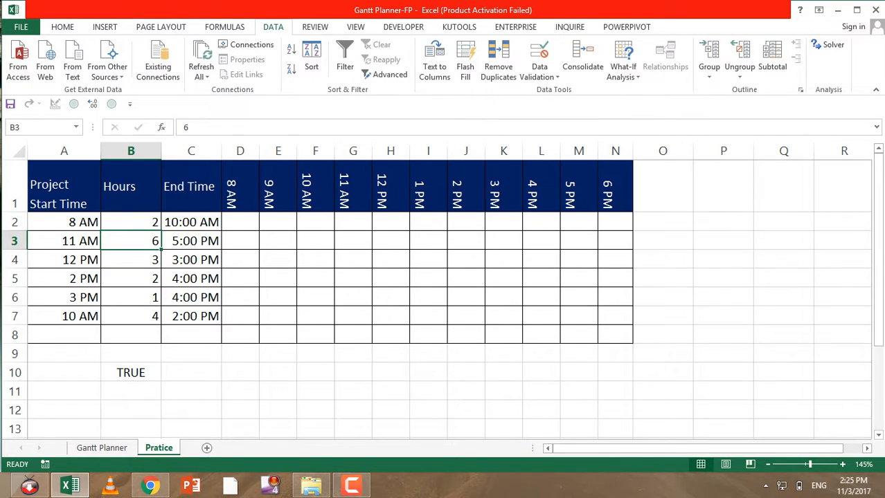
Try 7 as the hours in B3 to test the limit and cancel the entry.
{"action": "type", "text": "7"}
{"action": "key", "text": "Return"}
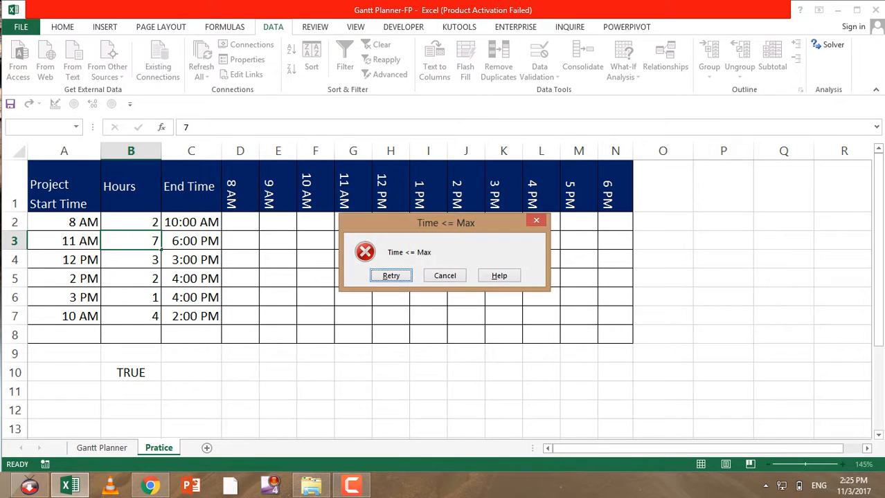
{"action": "left_click", "coordinate": [444, 276]}
Select the End Time cells C2:C8.
{"action": "left_click", "coordinate": [191, 278]}
{"action": "left_click_drag", "start_coordinate": [131, 222], "coordinate": [131, 335]}
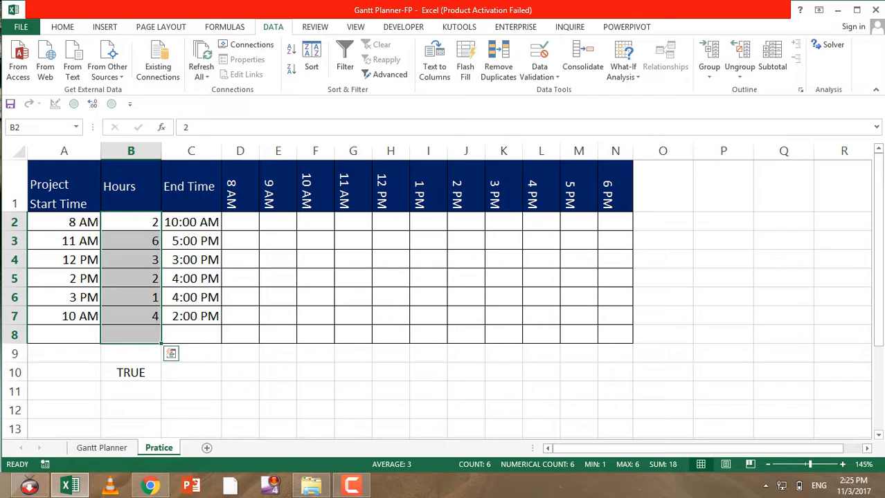
{"action": "left_click", "coordinate": [131, 391]}
{"action": "left_click", "coordinate": [131, 353]}
{"action": "left_click", "coordinate": [191, 222]}
{"action": "left_click", "coordinate": [191, 260]}
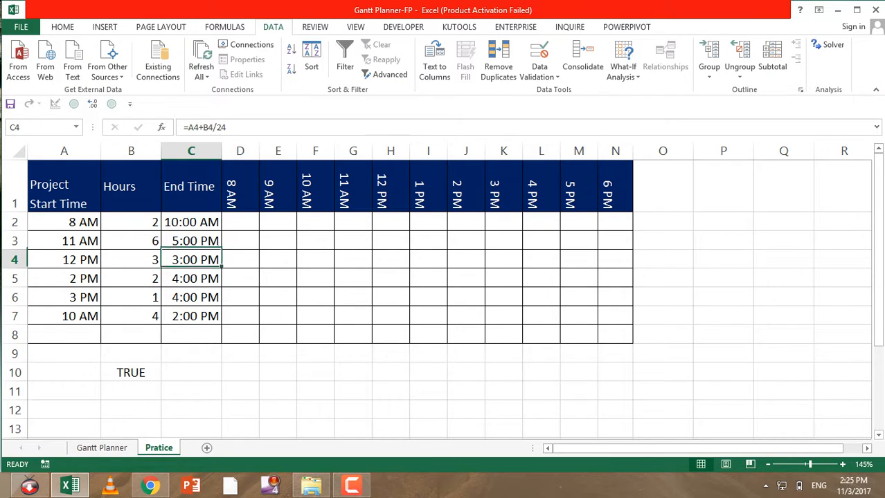
{"action": "left_click_drag", "start_coordinate": [191, 223], "coordinate": [191, 335]}
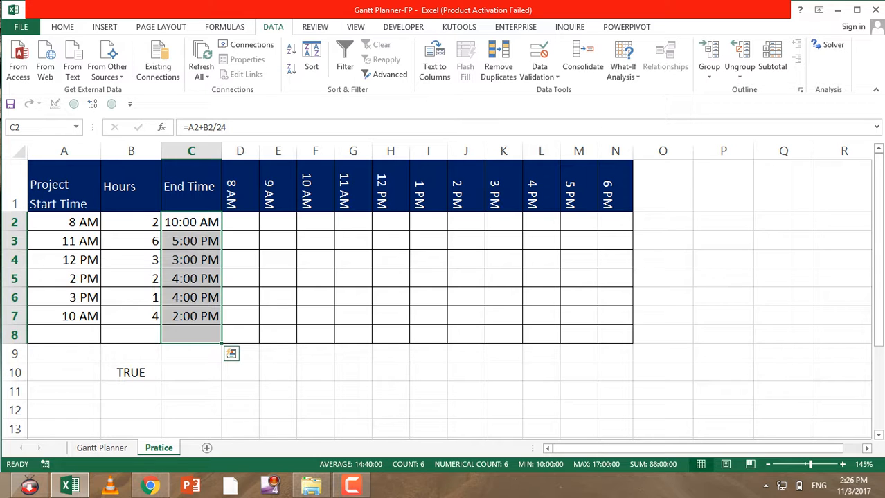
{"action": "key", "text": "alt"}
{"action": "key", "text": "o"}
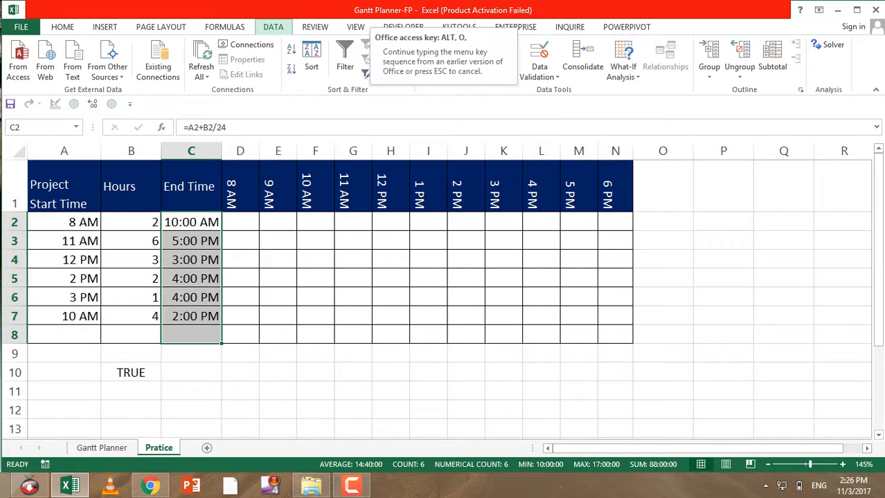
{"action": "key", "text": "d"}
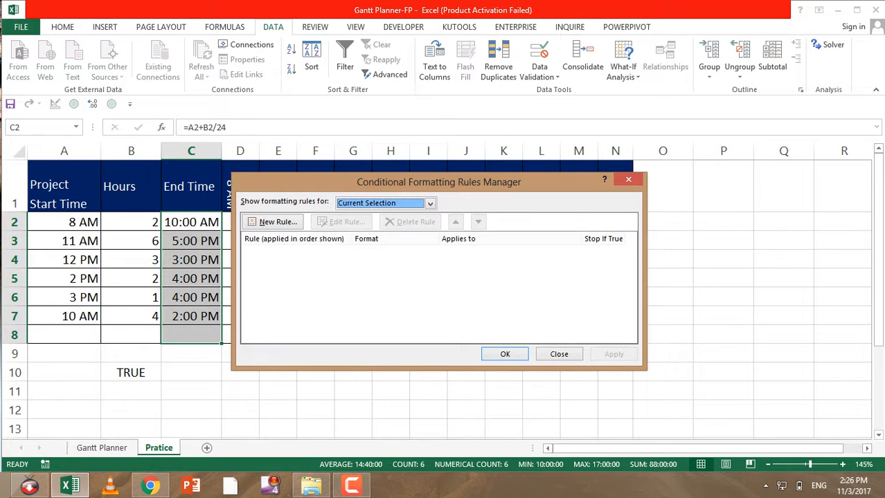
{"action": "key", "text": "Escape"}
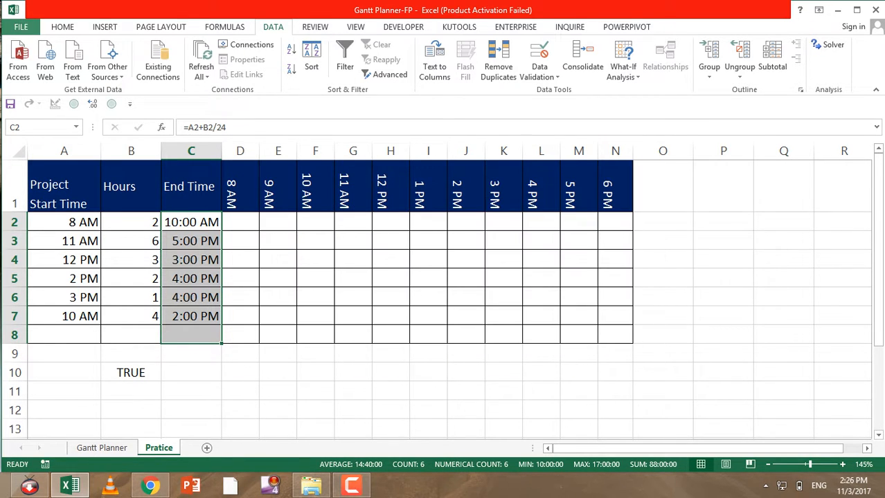
Start a formula-based conditional formatting rule for the End Time cells C2:C8, opening its formula with =OR(.
{"action": "left_click", "coordinate": [62, 27]}
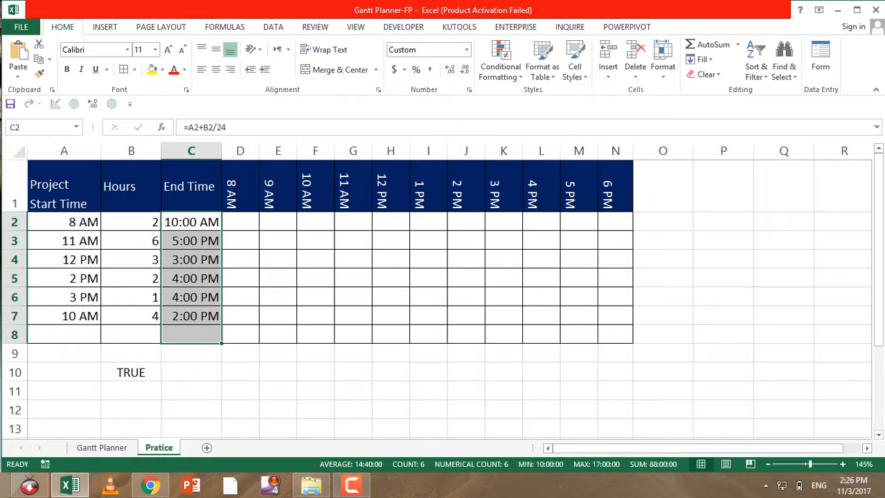
{"action": "left_click", "coordinate": [500, 64]}
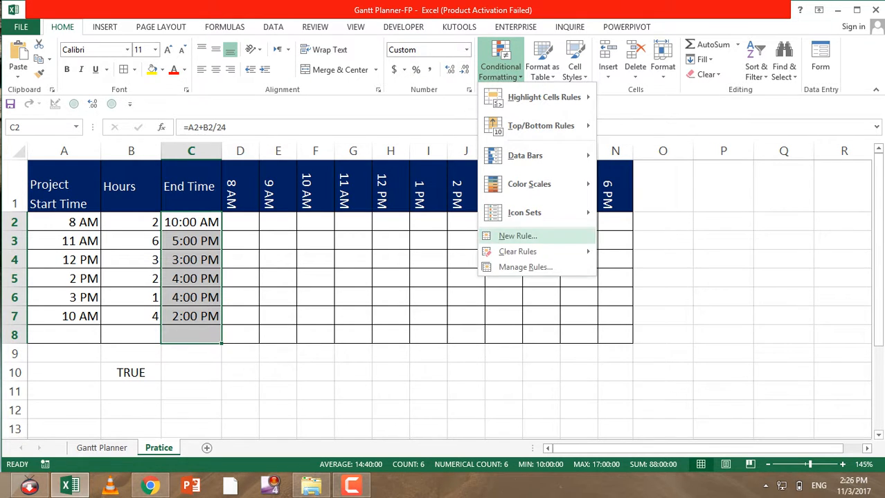
{"action": "left_click", "coordinate": [517, 236]}
{"action": "left_click", "coordinate": [372, 240]}
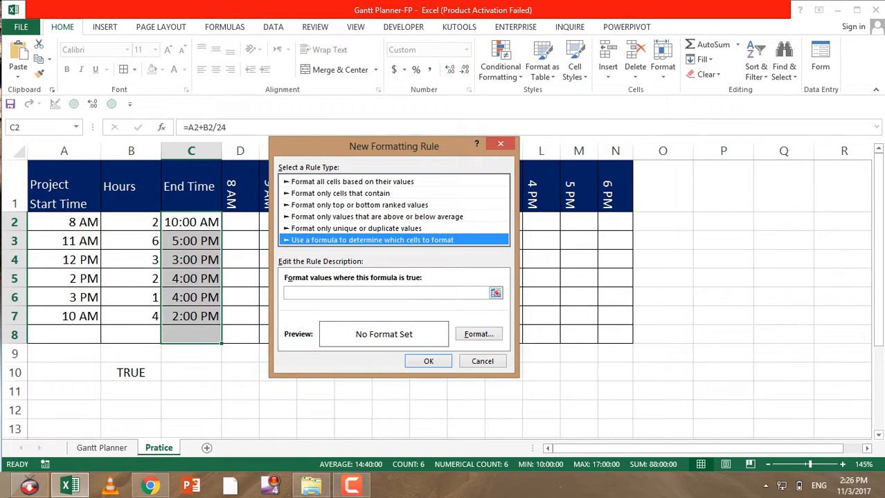
{"action": "left_click", "coordinate": [496, 293]}
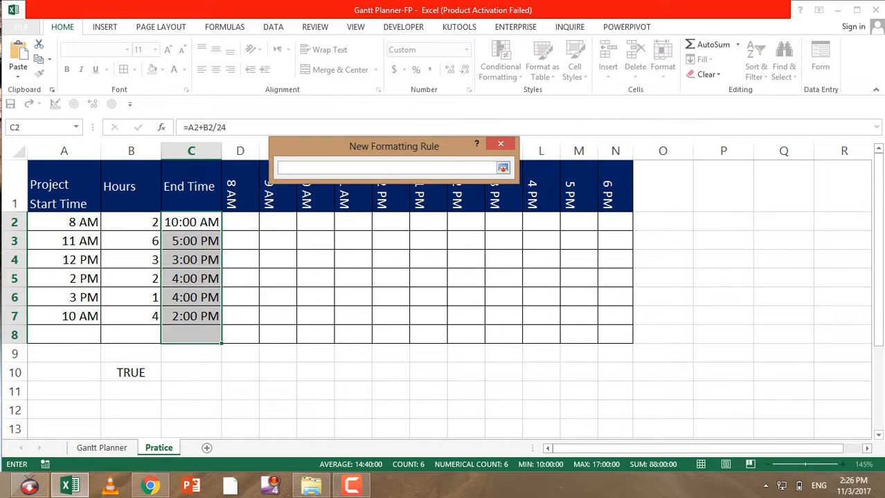
{"action": "type", "text": "=or("}
{"action": "key", "text": "BackSpace"}
{"action": "left_click", "coordinate": [64, 335]}
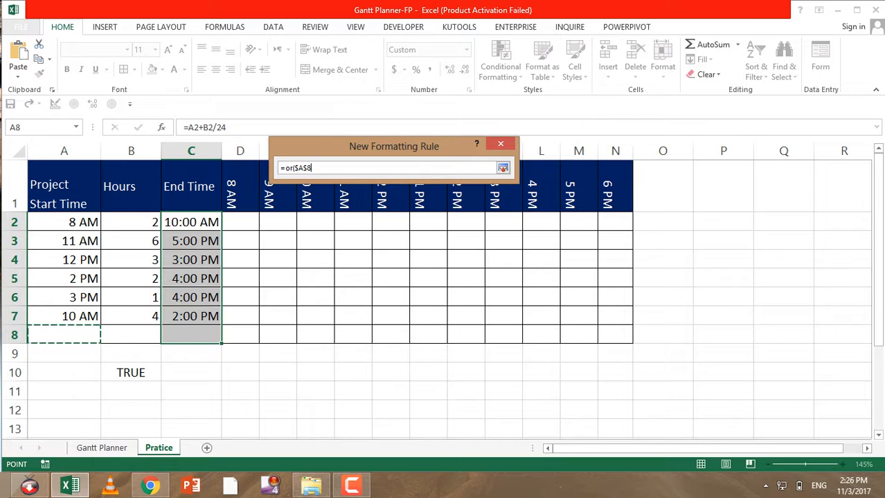
{"action": "left_click", "coordinate": [64, 222]}
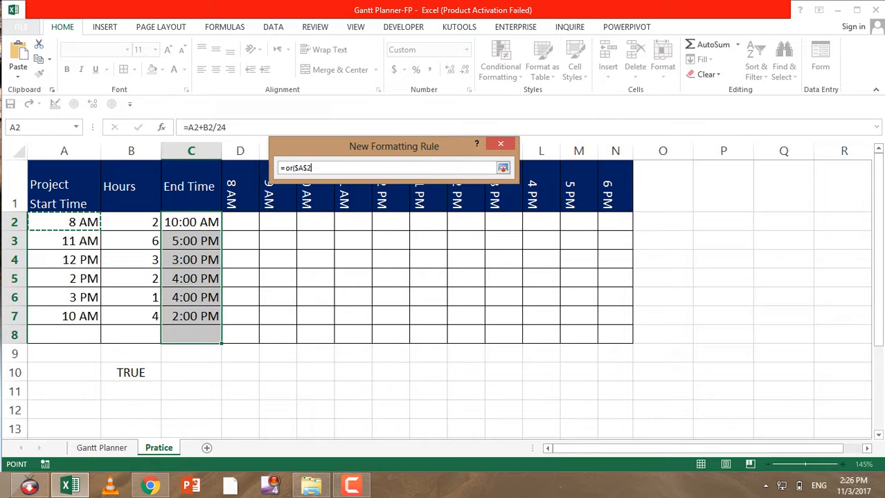
{"action": "key", "text": "F4"}
{"action": "key", "text": "F4"}
{"action": "type", "text": "="}
{"action": "key", "text": "BackSpace"}
{"action": "key", "text": "BackSpace"}
{"action": "key", "text": "BackSpace"}
{"action": "key", "text": "BackSpace"}
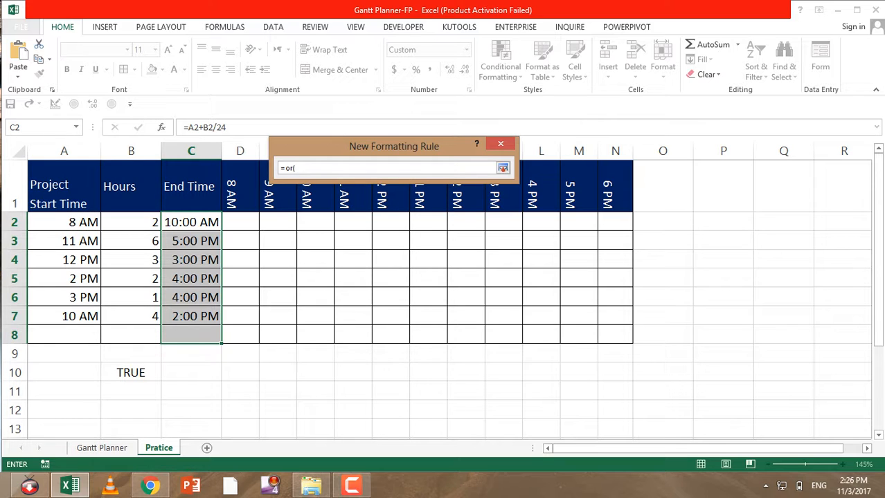
Complete the rule's formula as =OR(A2="",B2="") so it applies when the start time or hours are blank.
{"action": "left_click", "coordinate": [63, 222]}
{"action": "key", "text": "F4"}
{"action": "key", "text": "F4"}
{"action": "key", "text": "F4"}
{"action": "type", "text": "=\"\","}
{"action": "key", "text": "Left"}
{"action": "key", "text": "F4"}
{"action": "key", "text": "F4"}
{"action": "key", "text": "F4"}
{"action": "type", "text": "=\"\")"}
{"action": "left_click", "coordinate": [502, 168]}
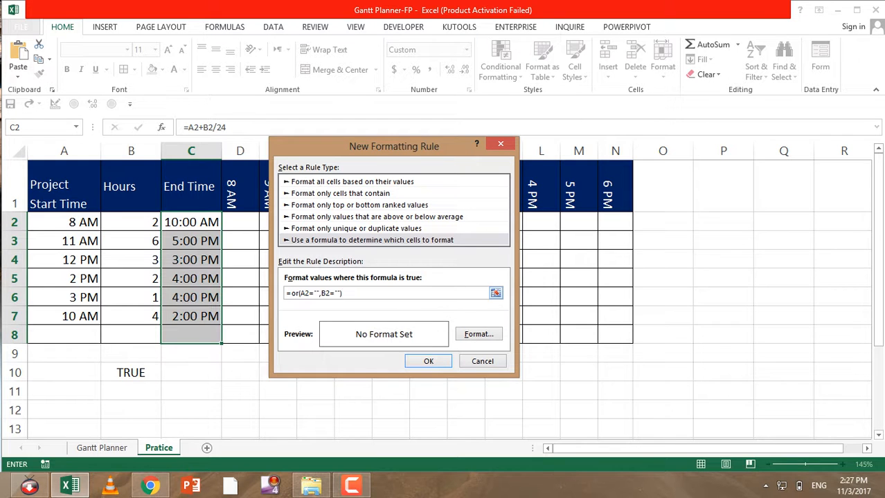
Give the rule the custom number format ;;; to hide the values, and apply the rule.
{"action": "left_click", "coordinate": [478, 334]}
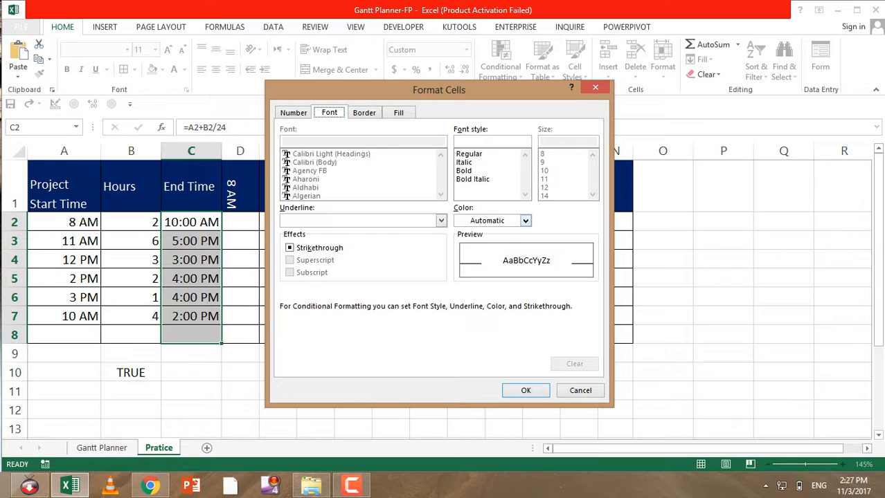
{"action": "left_click", "coordinate": [525, 221]}
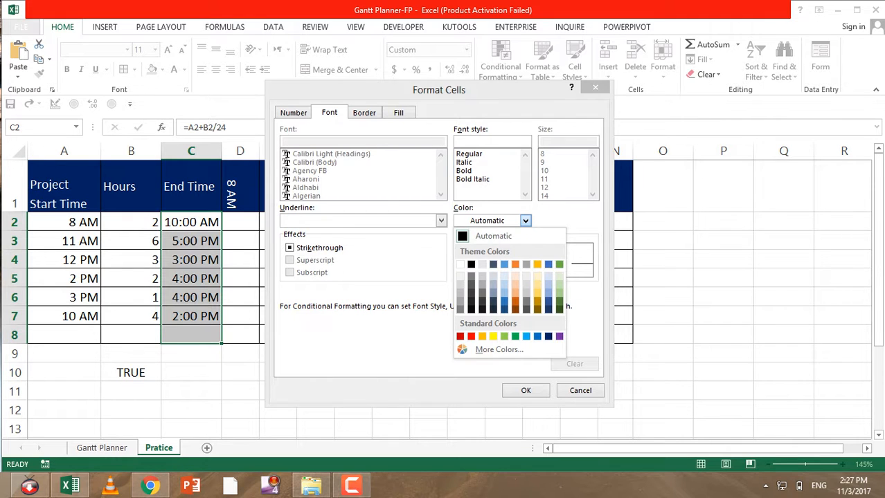
{"action": "left_click", "coordinate": [398, 112]}
{"action": "left_click", "coordinate": [293, 113]}
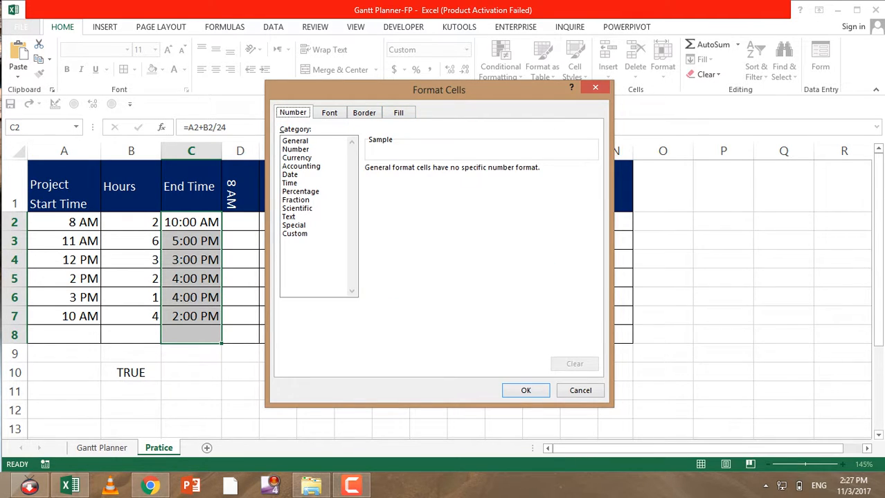
{"action": "left_click", "coordinate": [295, 234]}
{"action": "key", "text": "Tab"}
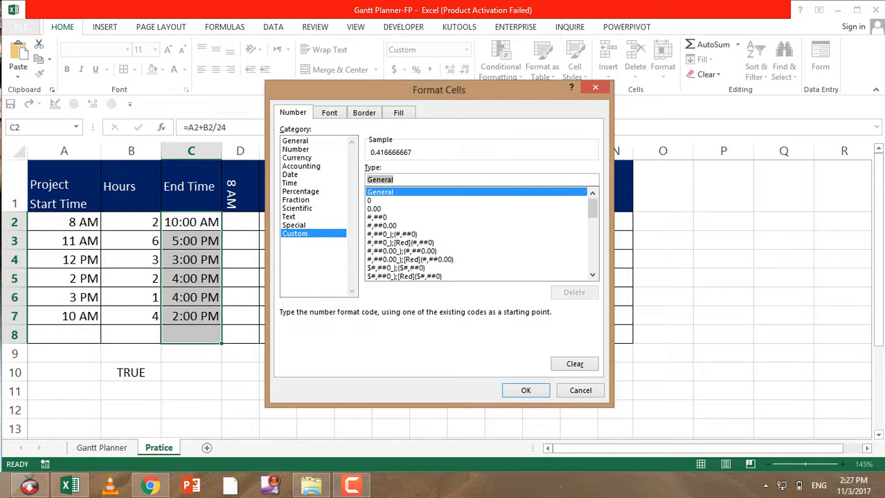
{"action": "type", "text": ";;;"}
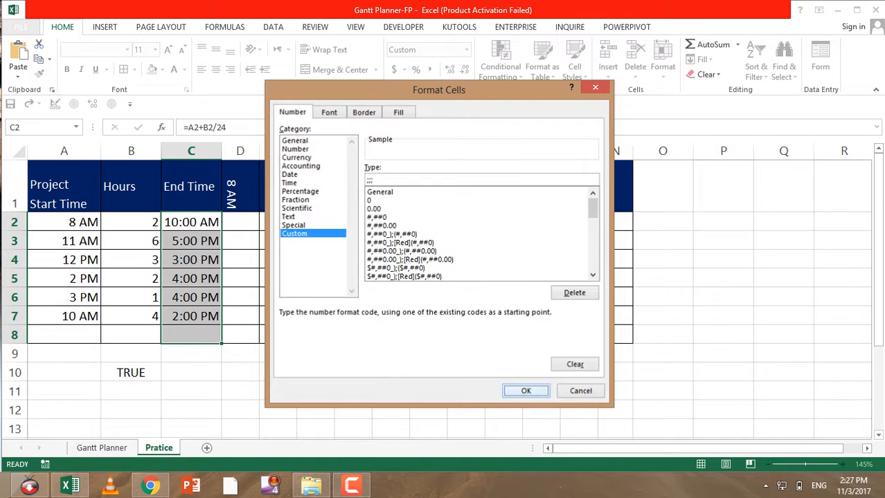
{"action": "key", "text": "Return"}
{"action": "left_click", "coordinate": [427, 361]}
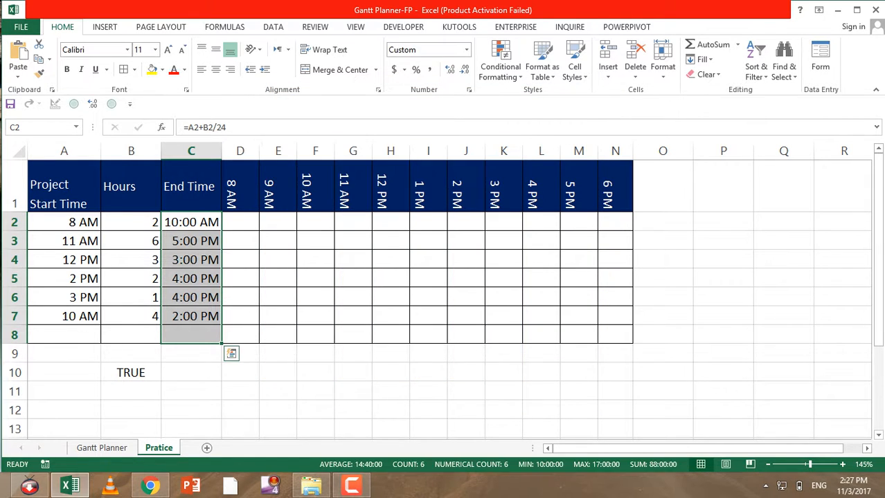
Fill in row 8 with a 9 AM start time in A8 and 2 hours in B8.
{"action": "left_click", "coordinate": [191, 335]}
{"action": "key", "text": "Left"}
{"action": "key", "text": "Left"}
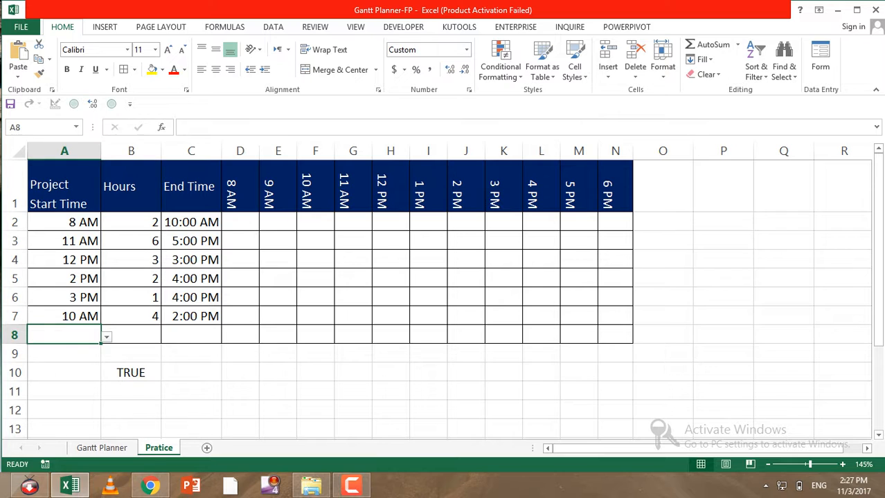
{"action": "key", "text": "alt+Down"}
{"action": "key", "text": "Down"}
{"action": "key", "text": "Down"}
{"action": "key", "text": "Return"}
{"action": "key", "text": "Right"}
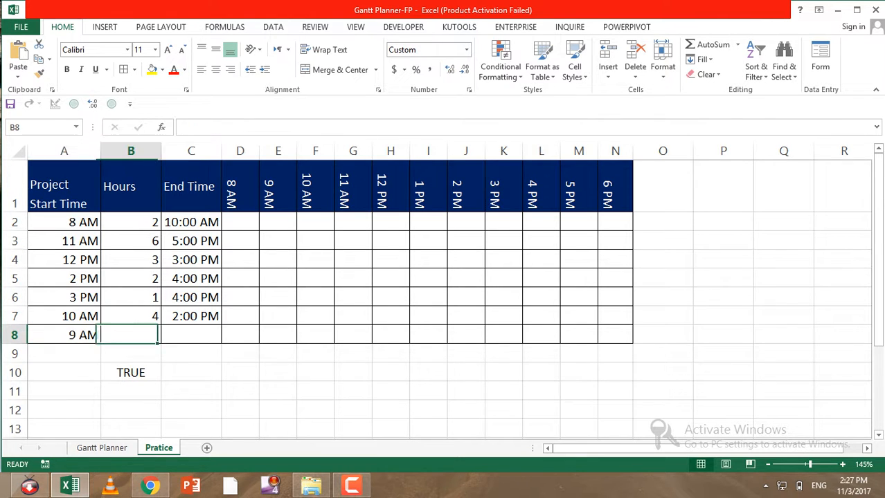
{"action": "type", "text": "2"}
{"action": "key", "text": "Return"}
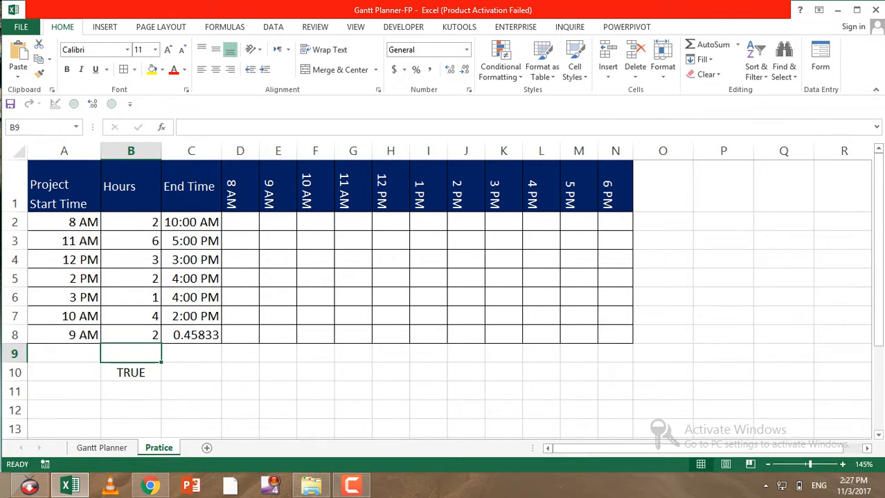
Test the blank-cell rule by clearing the hours in B8 and B5 and checking the end times beside them.
{"action": "key", "text": "Up"}
{"action": "key", "text": "Right"}
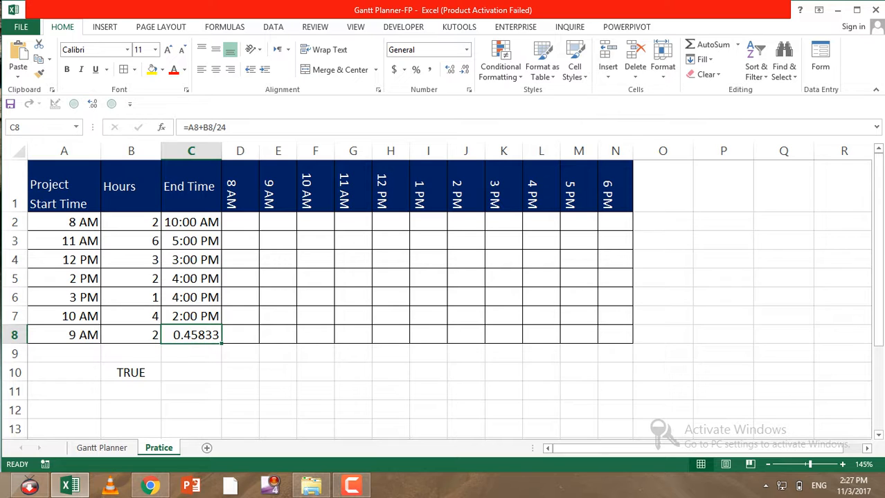
{"action": "key", "text": "Left"}
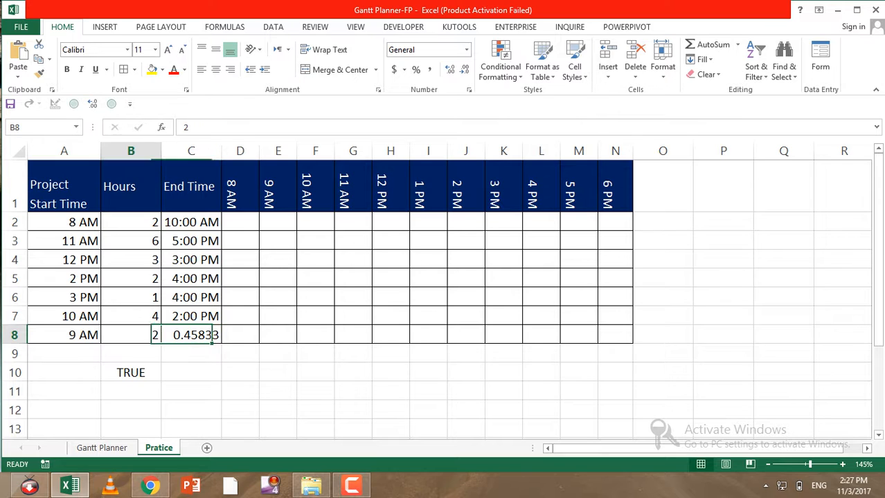
{"action": "key", "text": "Delete"}
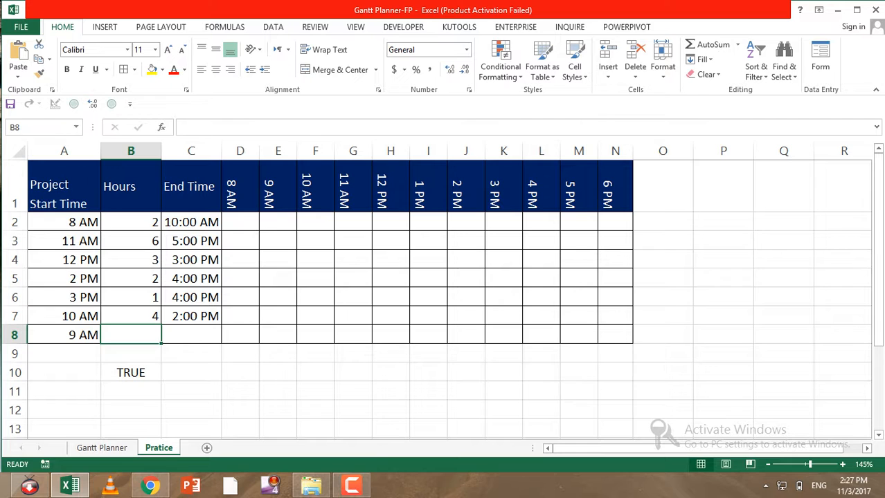
{"action": "key", "text": "Right"}
{"action": "left_click", "coordinate": [130, 278]}
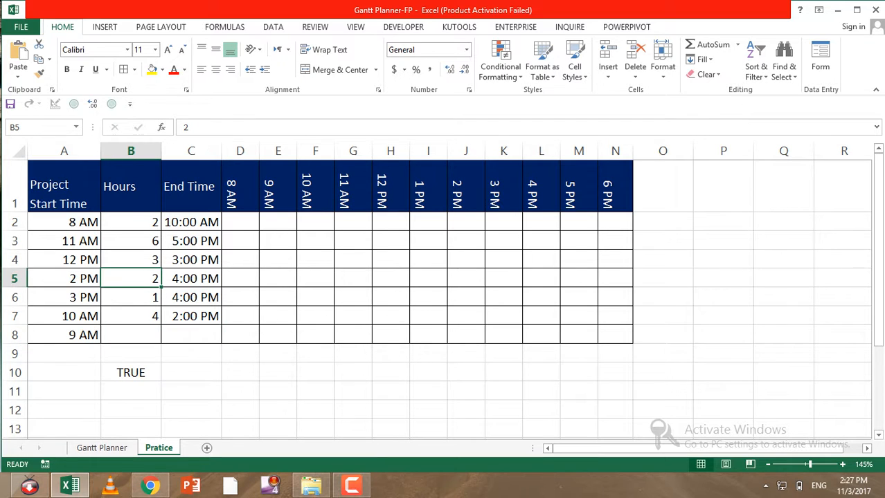
{"action": "key", "text": "Delete"}
{"action": "key", "text": "Right"}
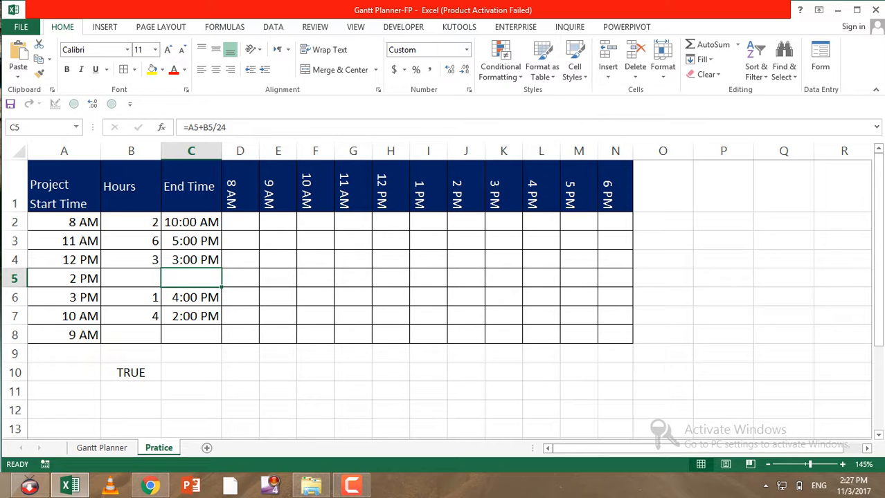
Undo the clearing of the hours in B5 and B8.
{"action": "key", "text": "ctrl+z"}
{"action": "key", "text": "ctrl+z"}
{"action": "key", "text": "ctrl+z"}
{"action": "key", "text": "ctrl+z"}
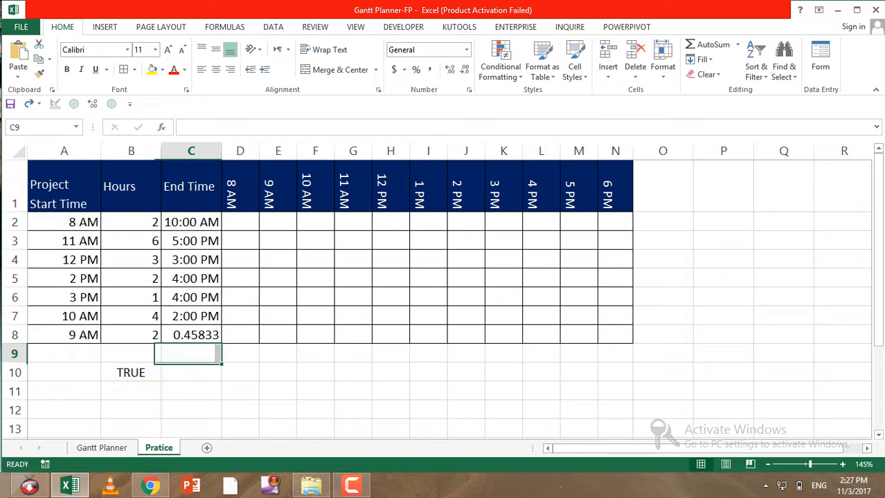
Copy the time format of C7 onto the end time in C8.
{"action": "left_click", "coordinate": [191, 317]}
{"action": "left_click", "coordinate": [38, 73]}
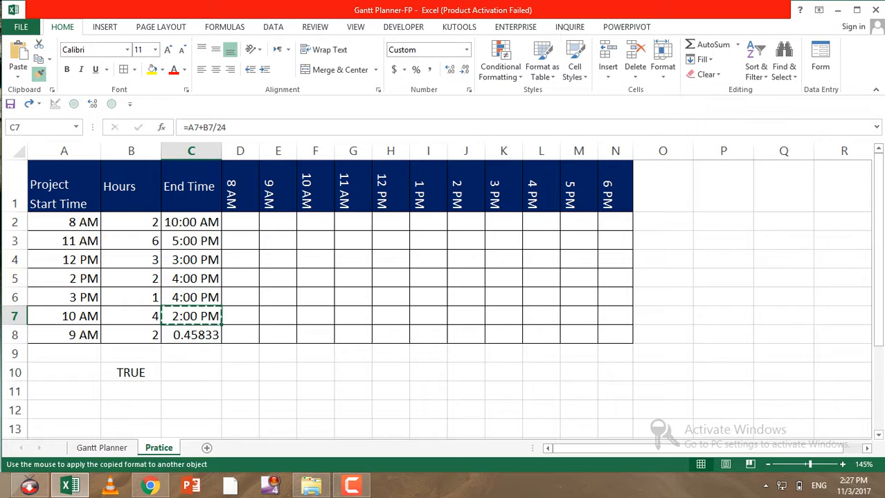
{"action": "left_click", "coordinate": [191, 335]}
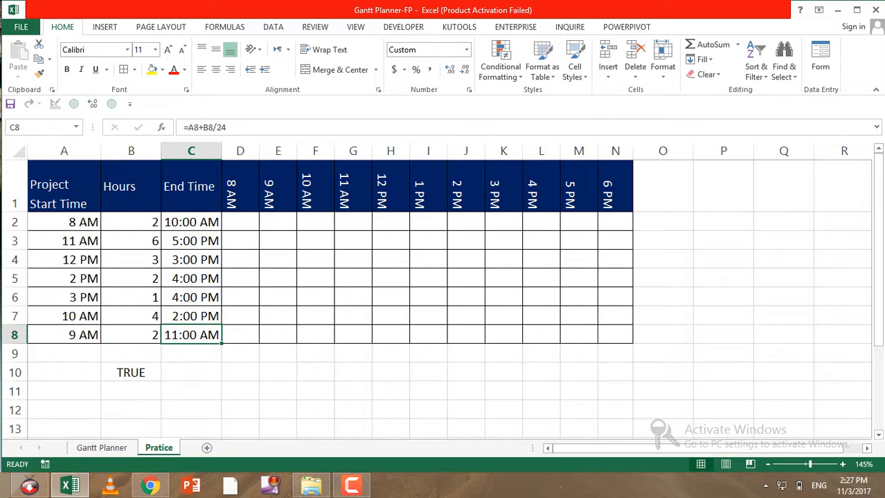
{"action": "left_click", "coordinate": [131, 373]}
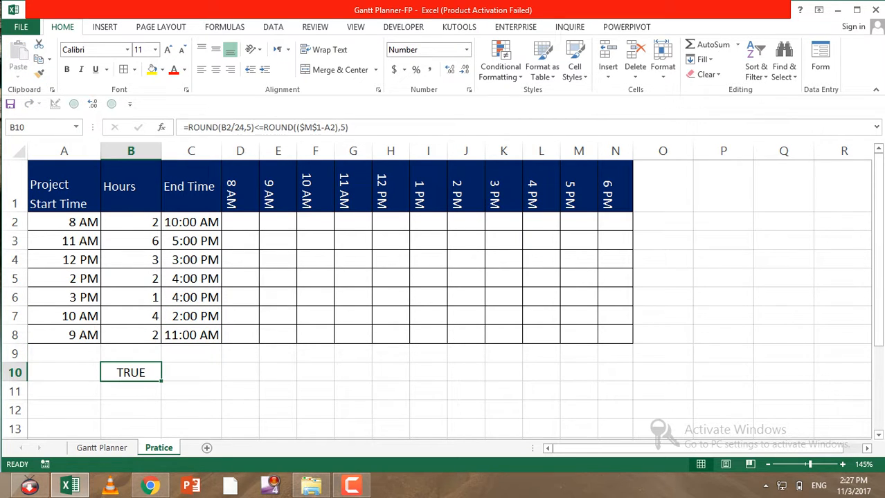
{"action": "left_click_drag", "start_coordinate": [240, 222], "coordinate": [542, 335]}
{"action": "left_click", "coordinate": [579, 187]}
{"action": "left_click", "coordinate": [615, 187]}
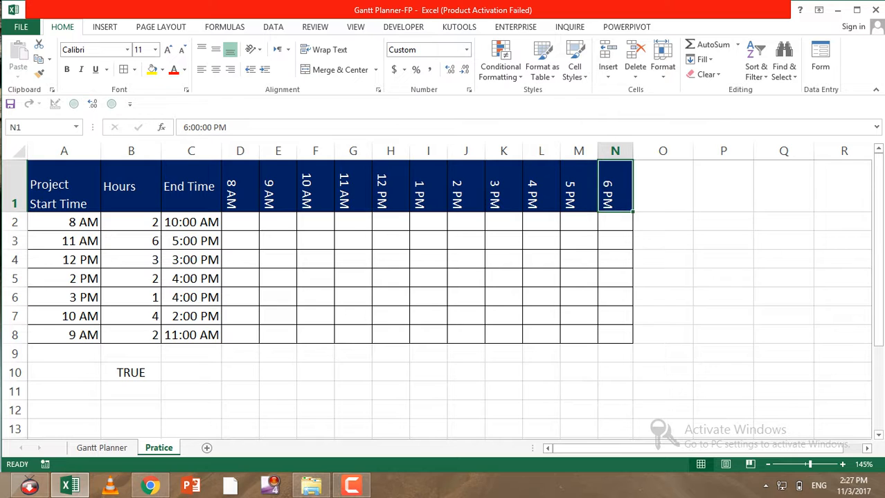
{"action": "left_click", "coordinate": [579, 187]}
{"action": "left_click", "coordinate": [615, 187]}
{"action": "left_click", "coordinate": [578, 187]}
Start a formula-based conditional formatting rule for the chart cells D2:M8, opening its formula with =AND(.
{"action": "left_click_drag", "start_coordinate": [240, 222], "coordinate": [579, 335]}
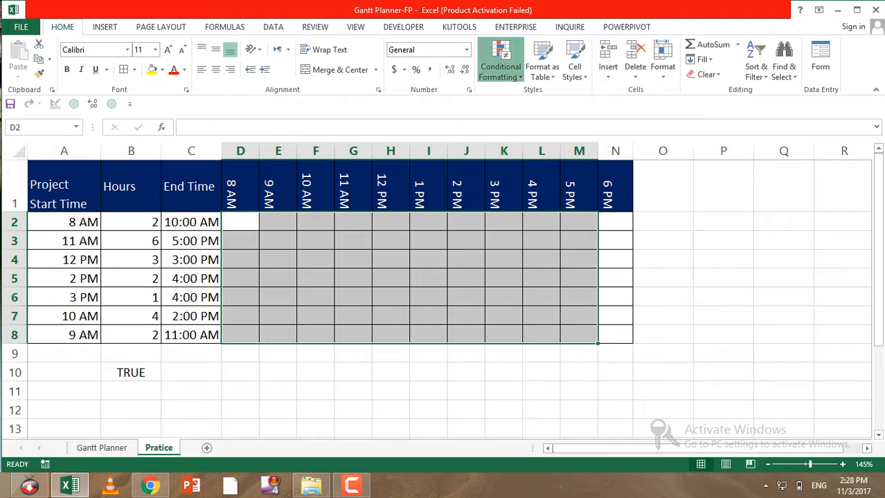
{"action": "left_click", "coordinate": [500, 62]}
{"action": "left_click", "coordinate": [517, 236]}
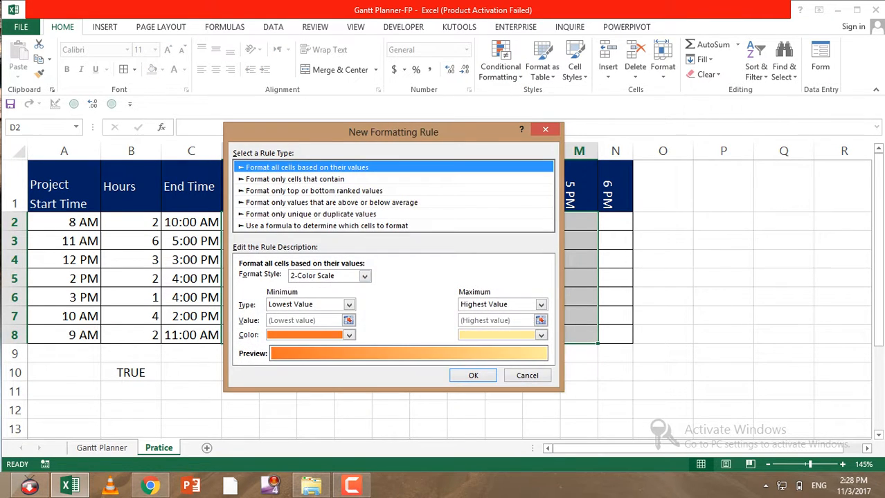
{"action": "left_click", "coordinate": [327, 225]}
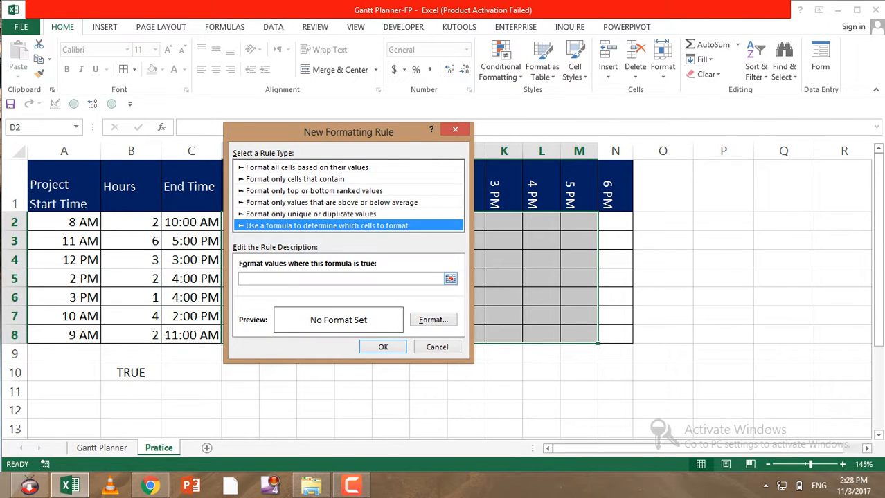
{"action": "left_click", "coordinate": [340, 279]}
{"action": "type", "text": "=an"}
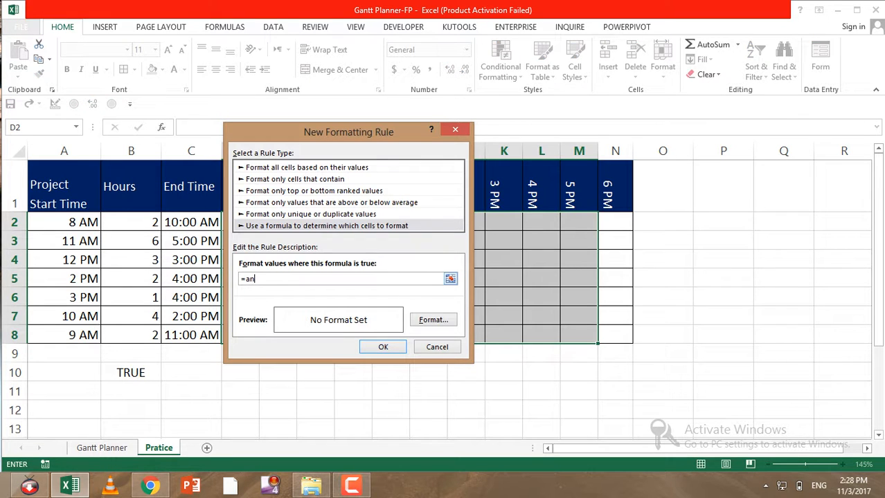
{"action": "type", "text": "d("}
Enter D$1>=$A2 as the first AND condition of the rule formula, comparing the hour header with the project start time.
{"action": "left_click_drag", "start_coordinate": [348, 132], "coordinate": [461, 272]}
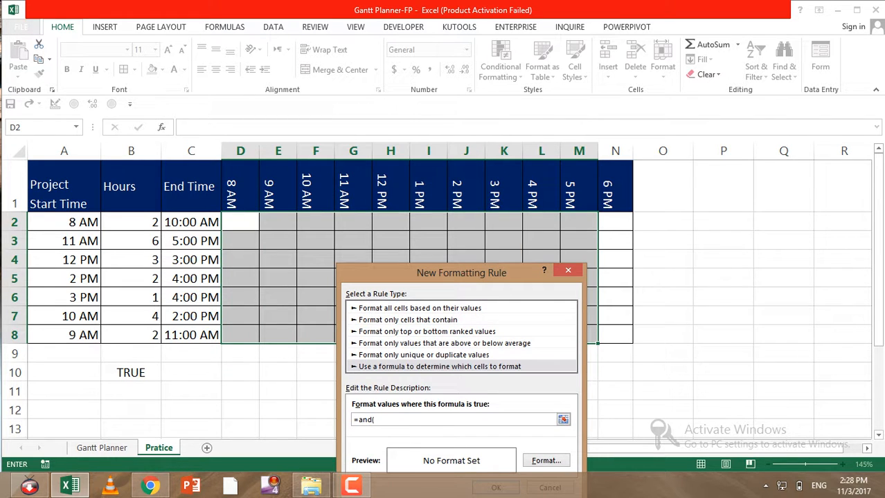
{"action": "left_click", "coordinate": [240, 187]}
{"action": "key", "text": "F4"}
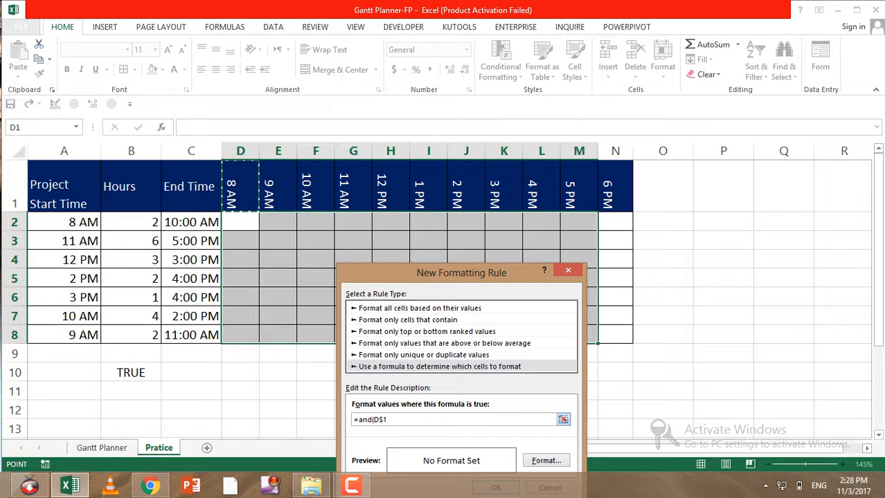
{"action": "type", "text": ">"}
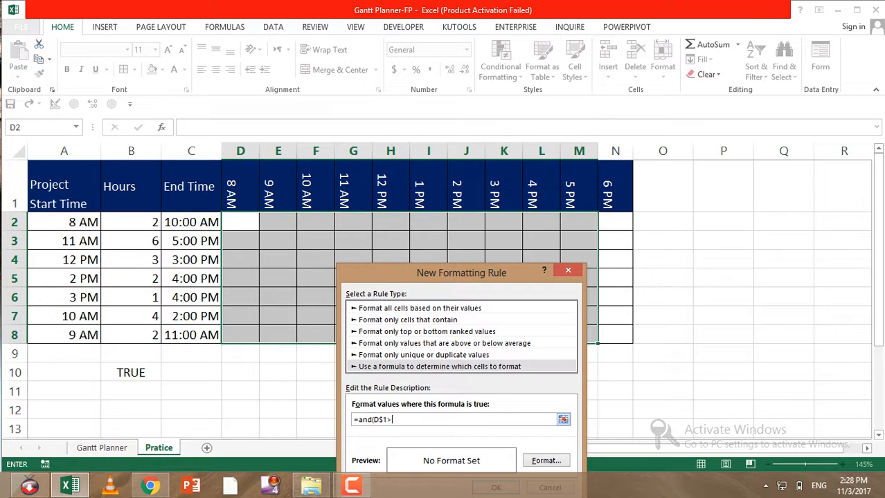
{"action": "type", "text": "="}
{"action": "left_click", "coordinate": [64, 222]}
{"action": "key", "text": "F4"}
{"action": "key", "text": "F4"}
{"action": "type", "text": ","}
Complete the rule formula with the second condition E$1<=$C2, comparing the following hour header with the end time.
{"action": "left_click", "coordinate": [278, 186]}
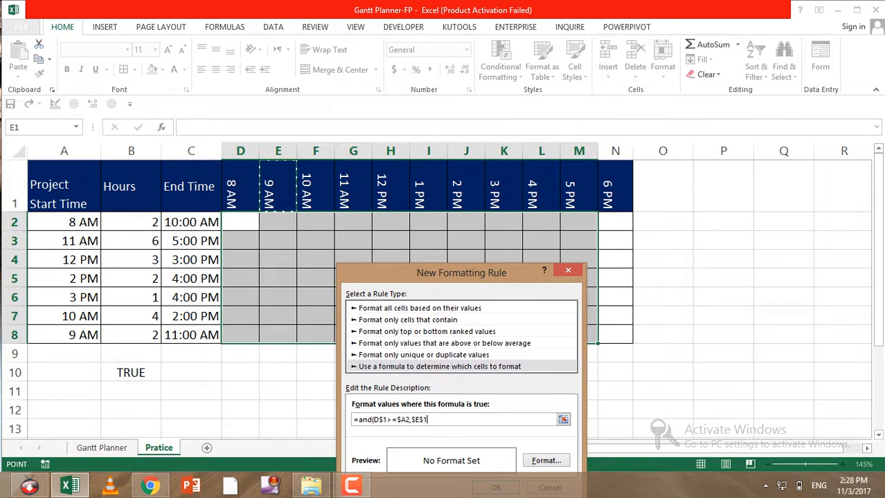
{"action": "key", "text": "F4"}
{"action": "type", "text": "<>"}
{"action": "key", "text": "BackSpace"}
{"action": "type", "text": "="}
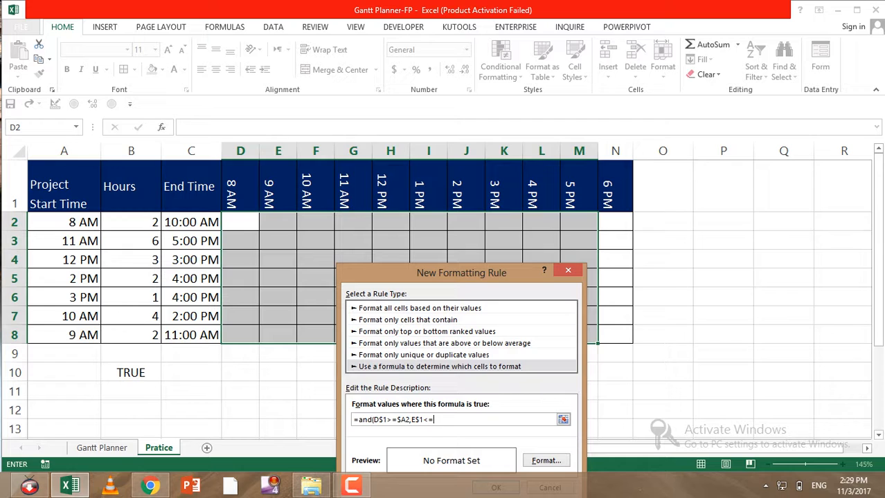
{"action": "left_click", "coordinate": [191, 222]}
{"action": "key", "text": "F4"}
{"action": "key", "text": "F4"}
{"action": "type", "text": ")"}
Give the rule a bright red fill and apply it to the chart cells.
{"action": "left_click", "coordinate": [546, 460]}
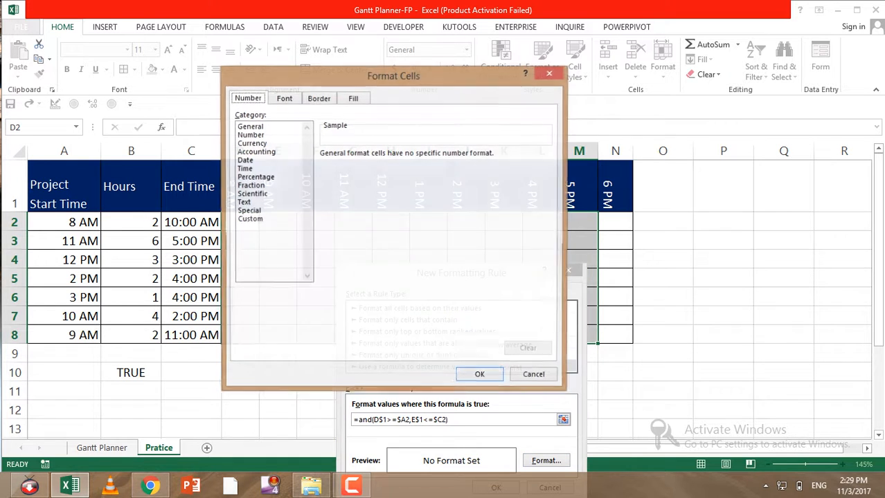
{"action": "left_click", "coordinate": [353, 98]}
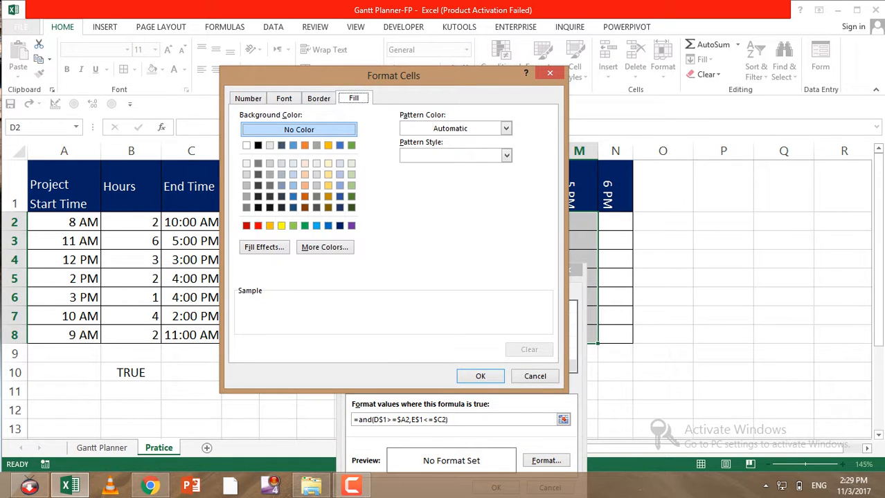
{"action": "left_click", "coordinate": [257, 225]}
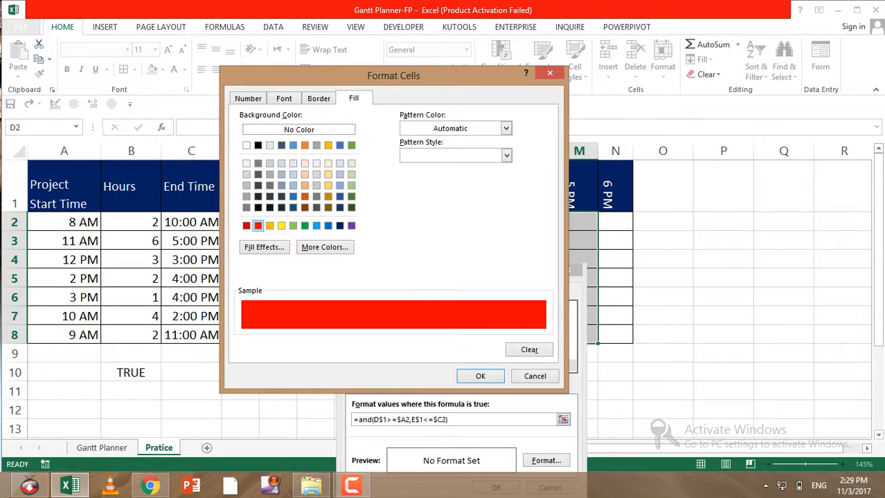
{"action": "left_click", "coordinate": [480, 376]}
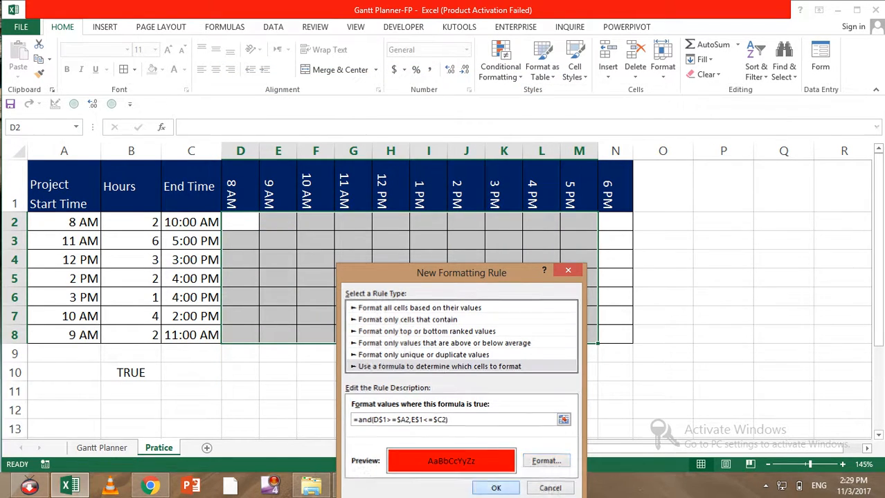
{"action": "key", "text": "Return"}
{"action": "left_click", "coordinate": [315, 297]}
Test the row 2 project bar by setting the hours in B2 to 3 and back to 2.
{"action": "left_click", "coordinate": [131, 223]}
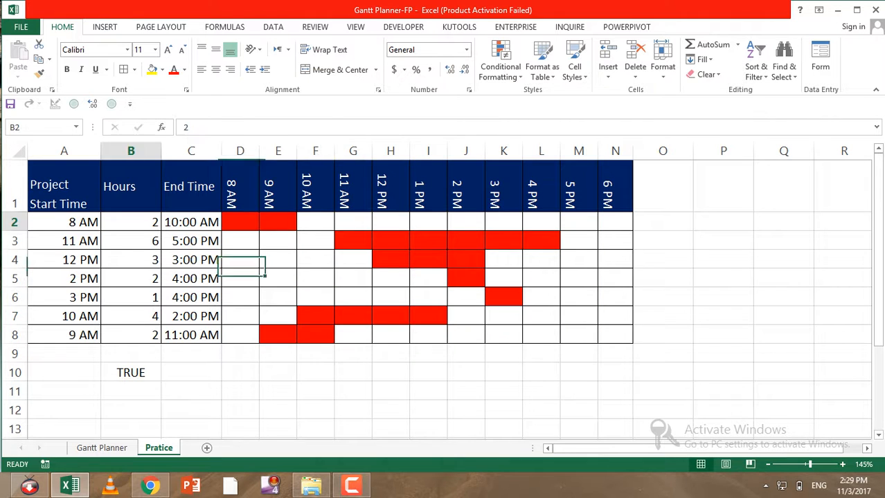
{"action": "left_click", "coordinate": [191, 222]}
{"action": "left_click", "coordinate": [131, 222]}
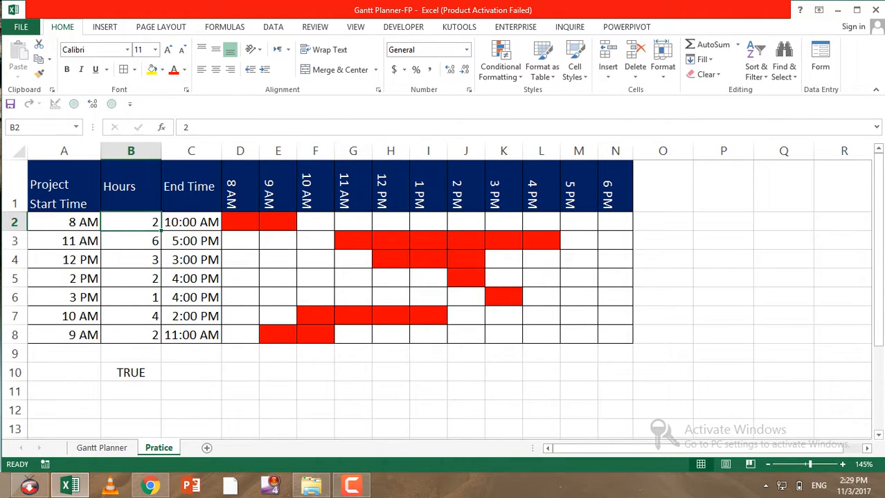
{"action": "type", "text": "3"}
{"action": "key", "text": "Return"}
{"action": "key", "text": "Up"}
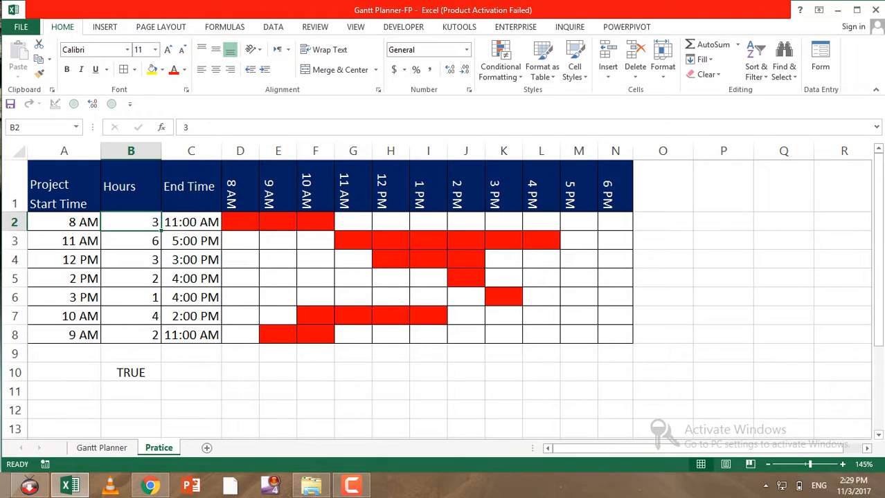
{"action": "type", "text": "2"}
{"action": "key", "text": "Return"}
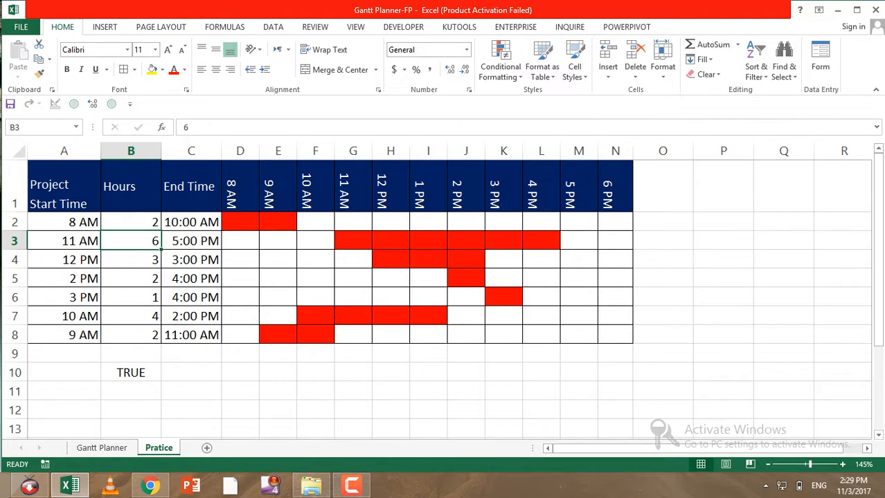
{"action": "left_click", "coordinate": [278, 279]}
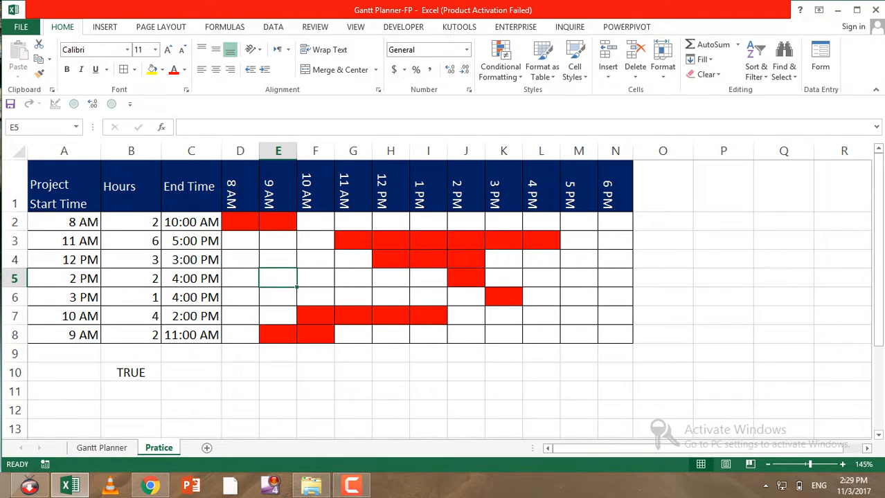